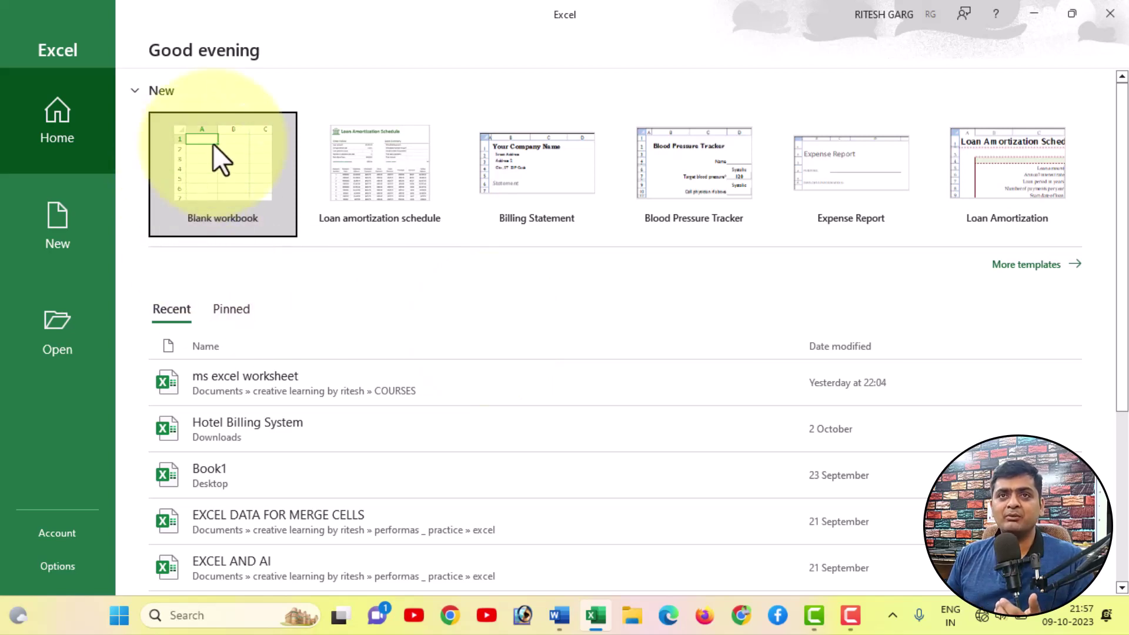
# Create a new blank workbook, Book1, from the Excel start screen.
pyautogui.click(220, 156)
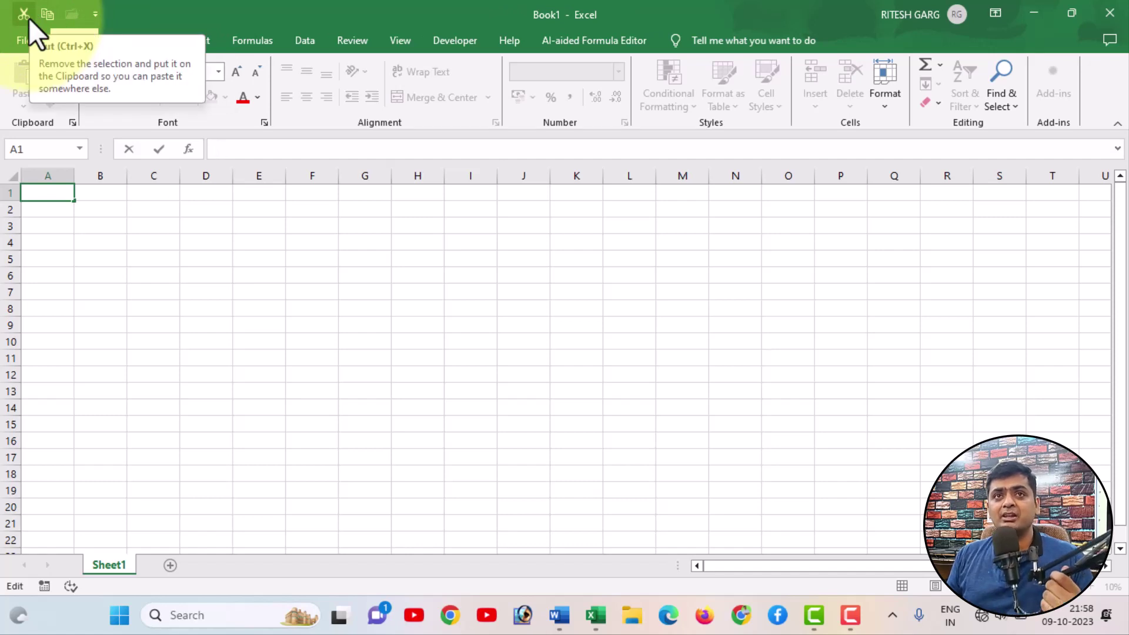
pyautogui.click(95, 17)
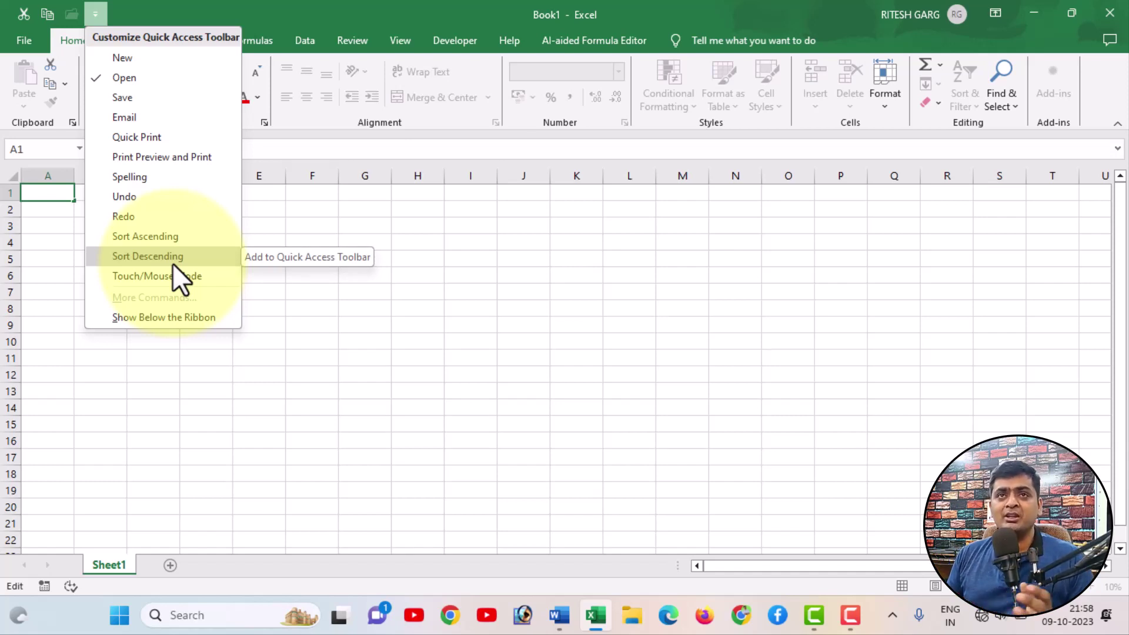
pyautogui.click(244, 12)
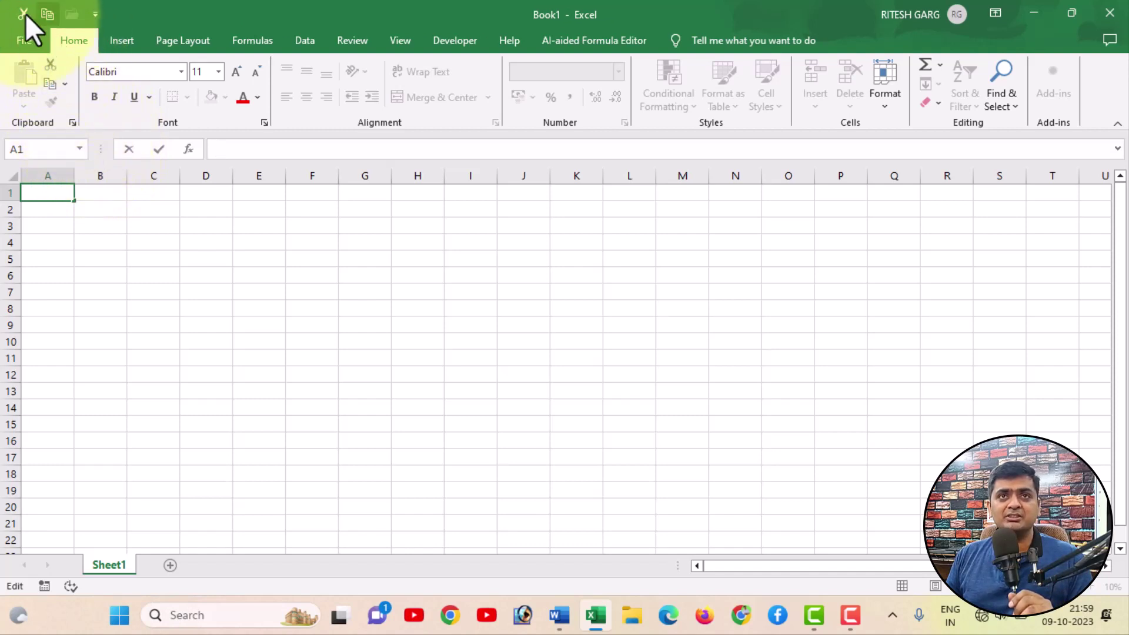
# Move the Quick Access Toolbar holding Cut, Copy and Open below the ribbon.
pyautogui.rightClick(82, 3)
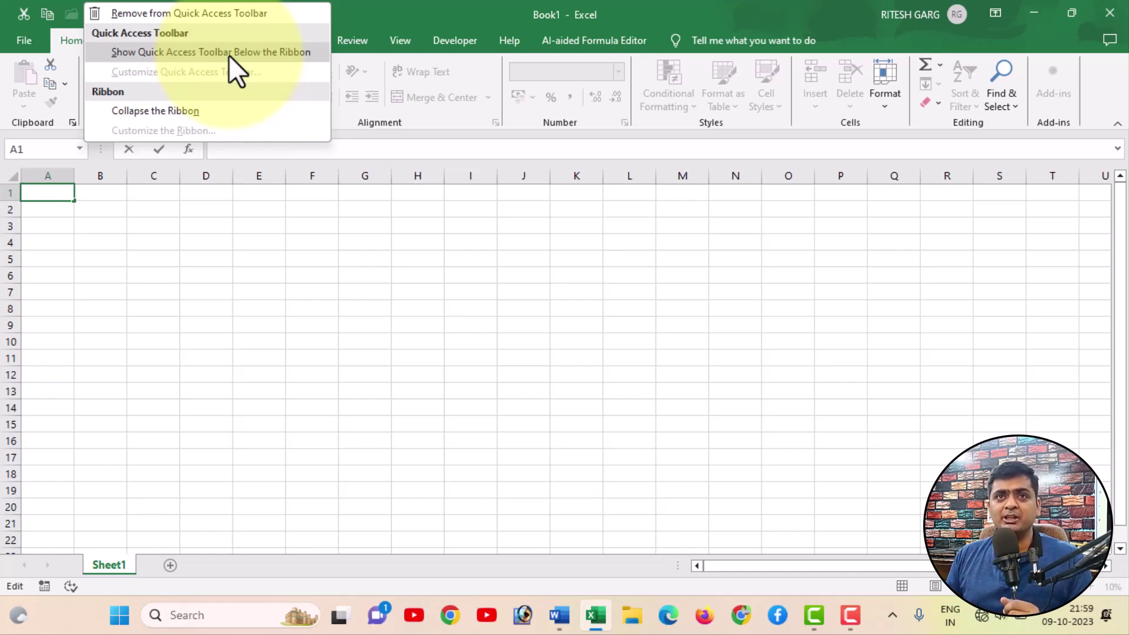
pyautogui.click(229, 56)
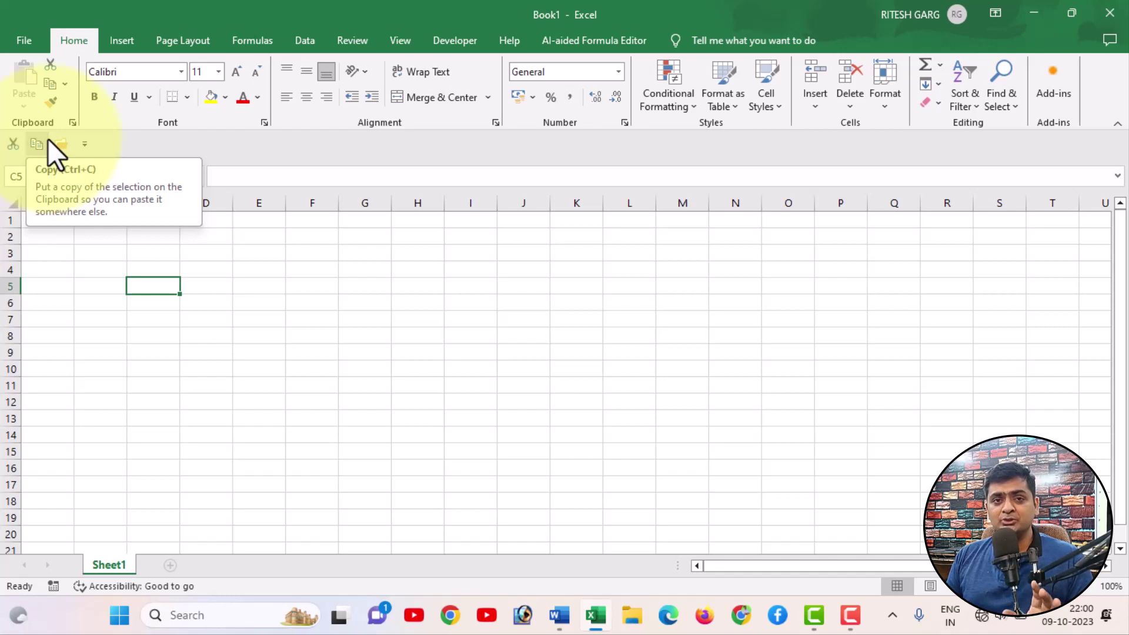
# In Excel Options' Quick Access Toolbar page, uncheck Show Quick Access Toolbar below the Ribbon.
pyautogui.rightClick(99, 136)
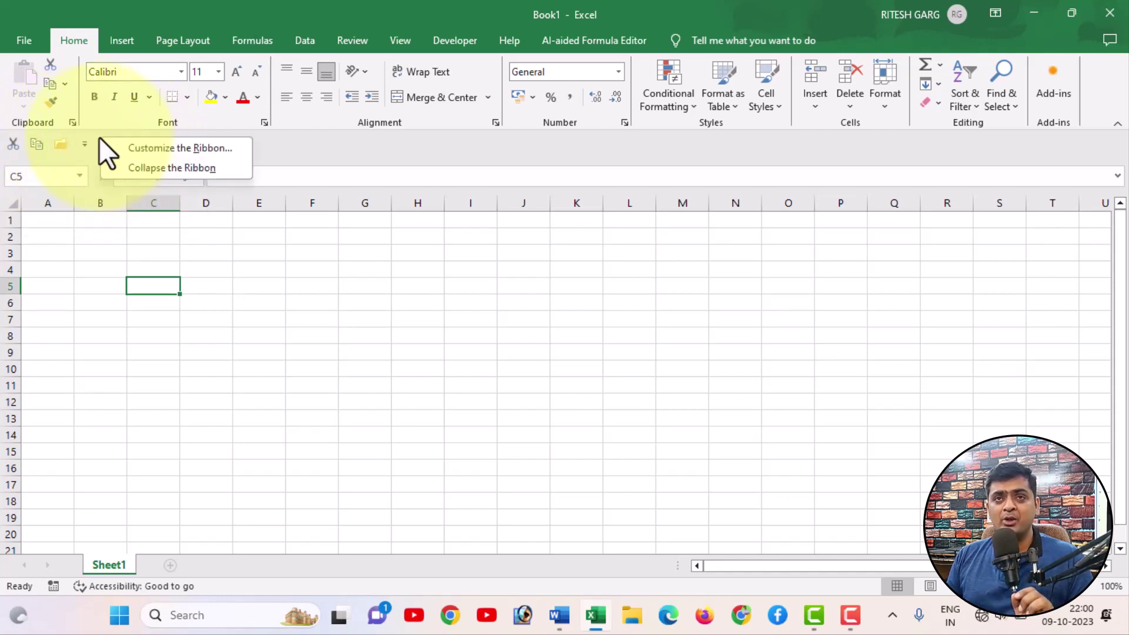
pyautogui.click(142, 149)
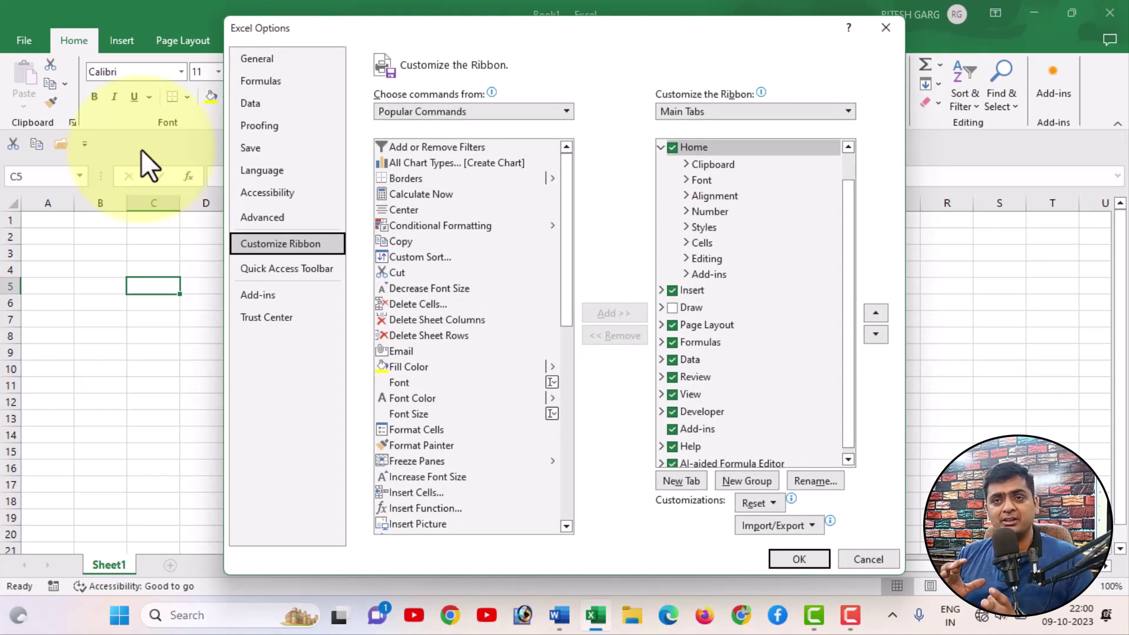
pyautogui.click(276, 274)
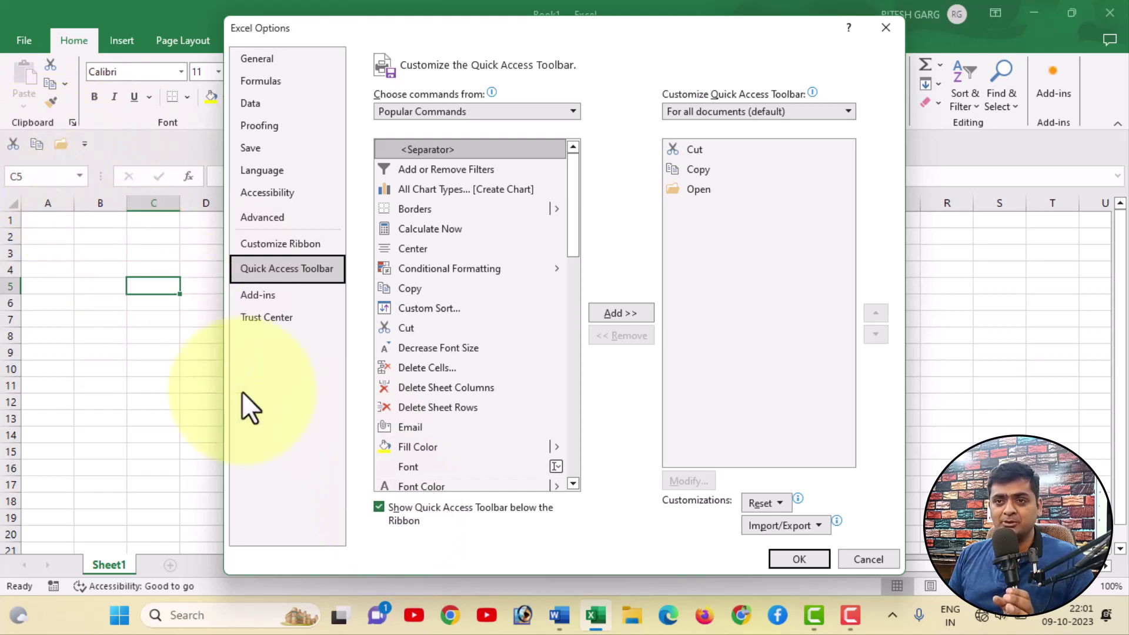
pyautogui.click(378, 507)
pyautogui.click(378, 506)
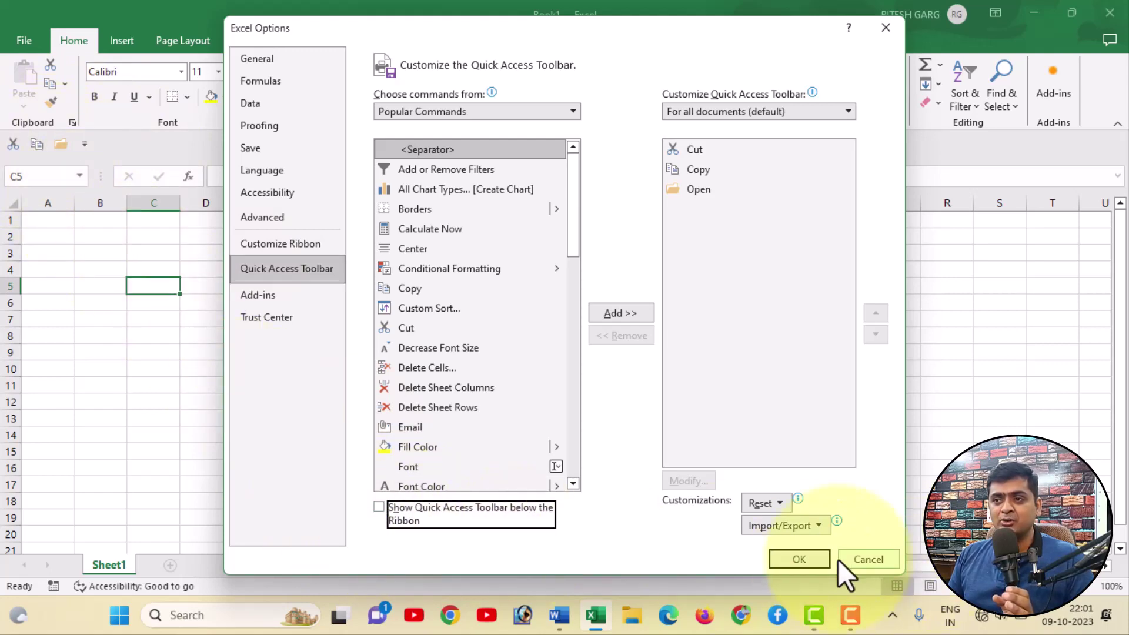
# Confirm Options, remove Cut from the Quick Access Toolbar, and place the toolbar back below the ribbon.
pyautogui.click(804, 559)
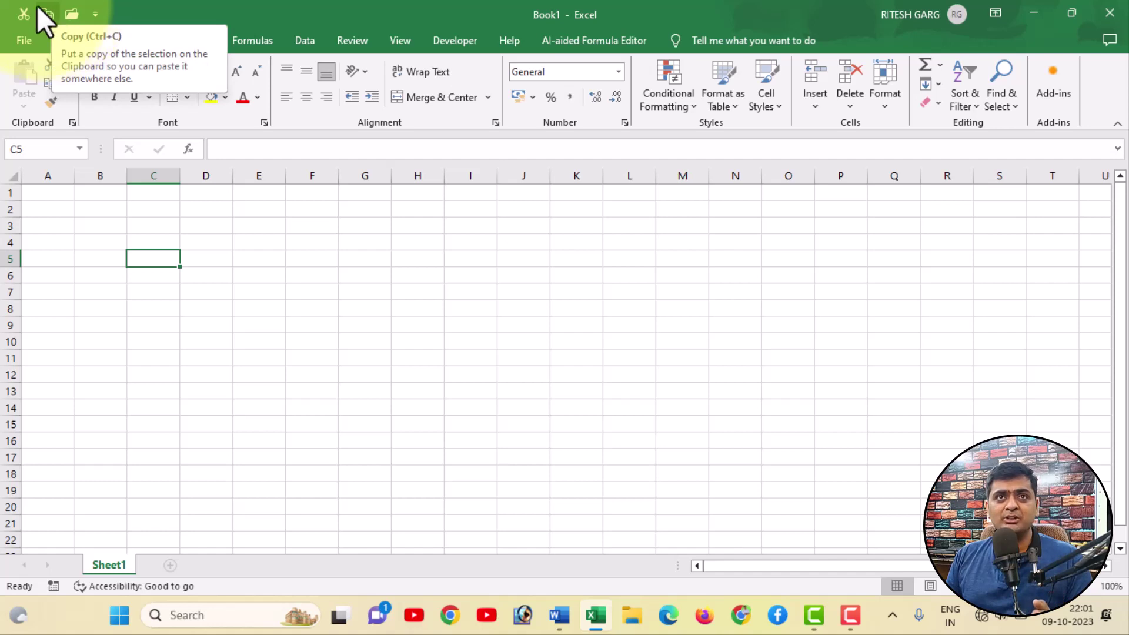
pyautogui.rightClick(22, 3)
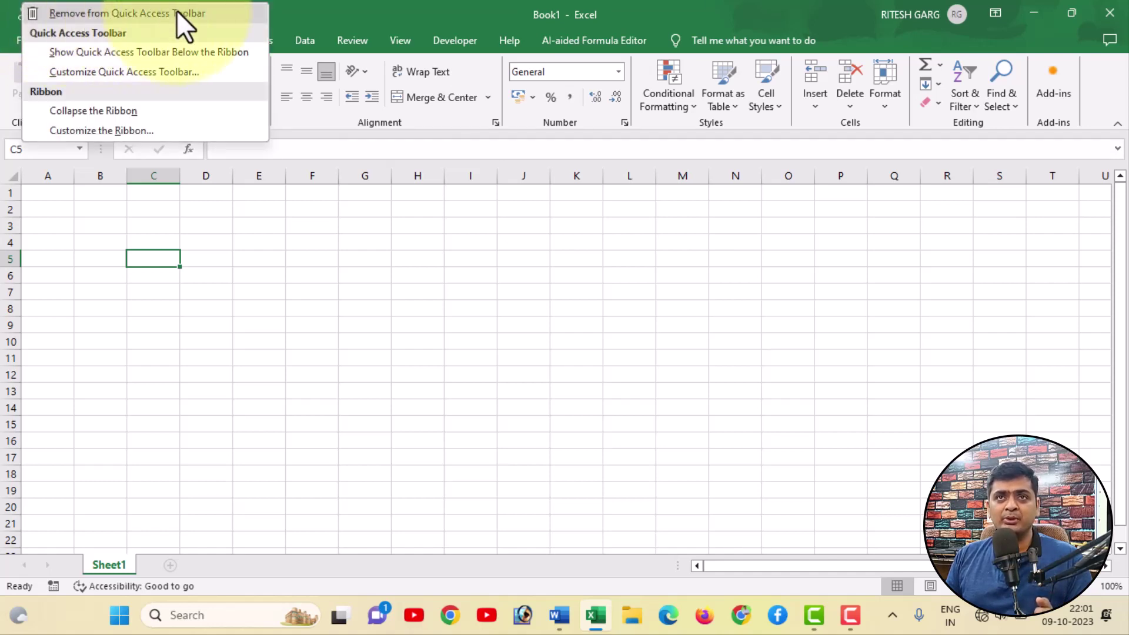
pyautogui.click(179, 8)
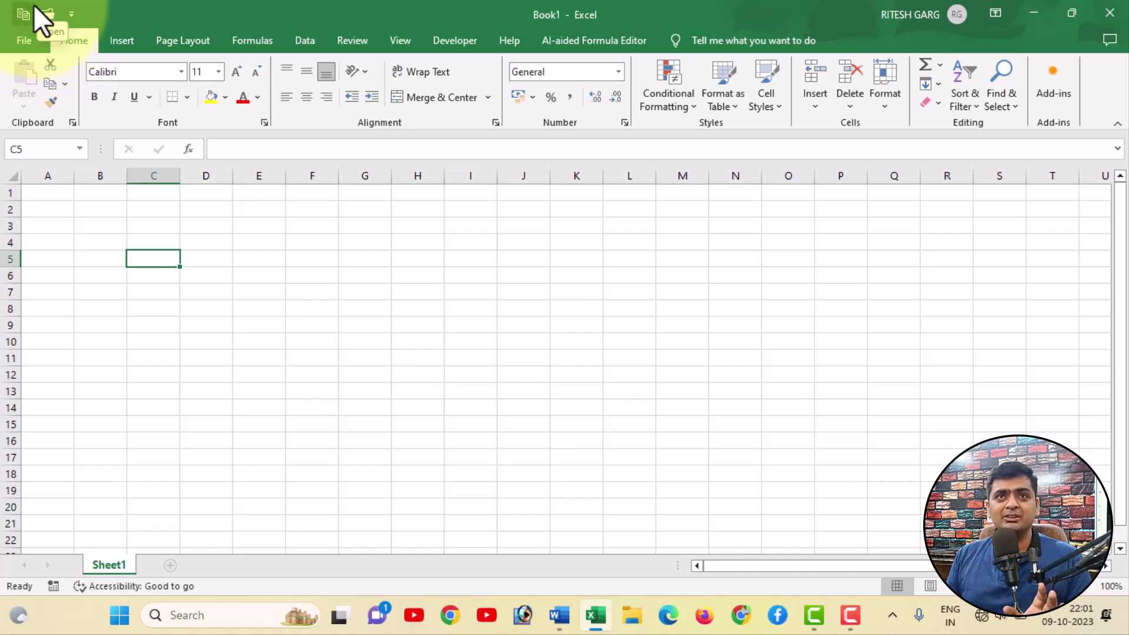
pyautogui.rightClick(49, 3)
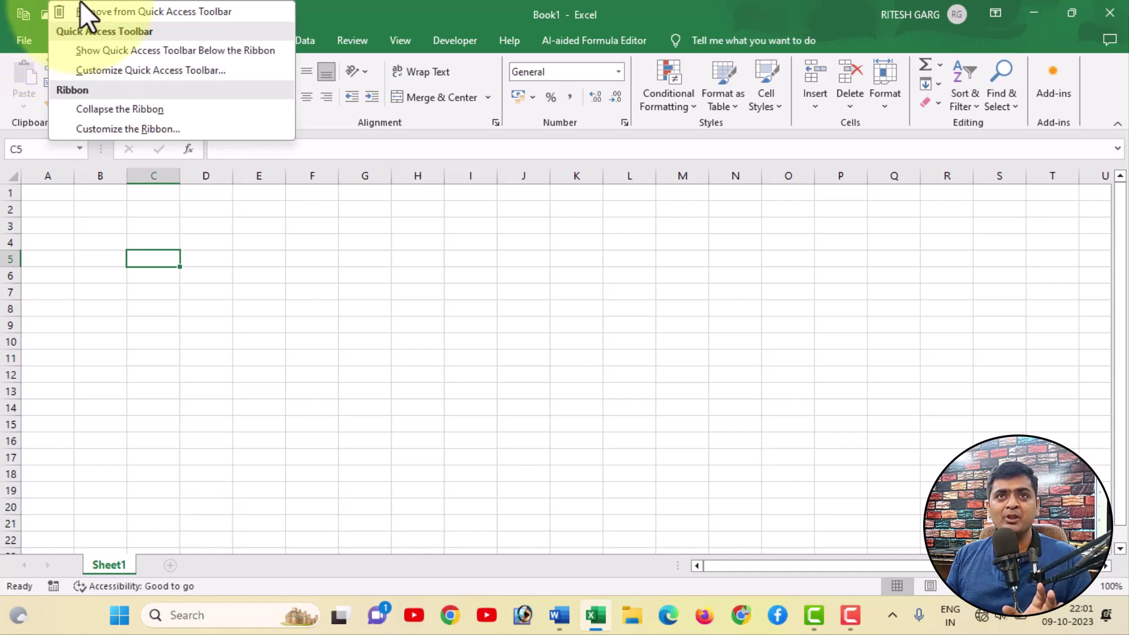
pyautogui.click(114, 50)
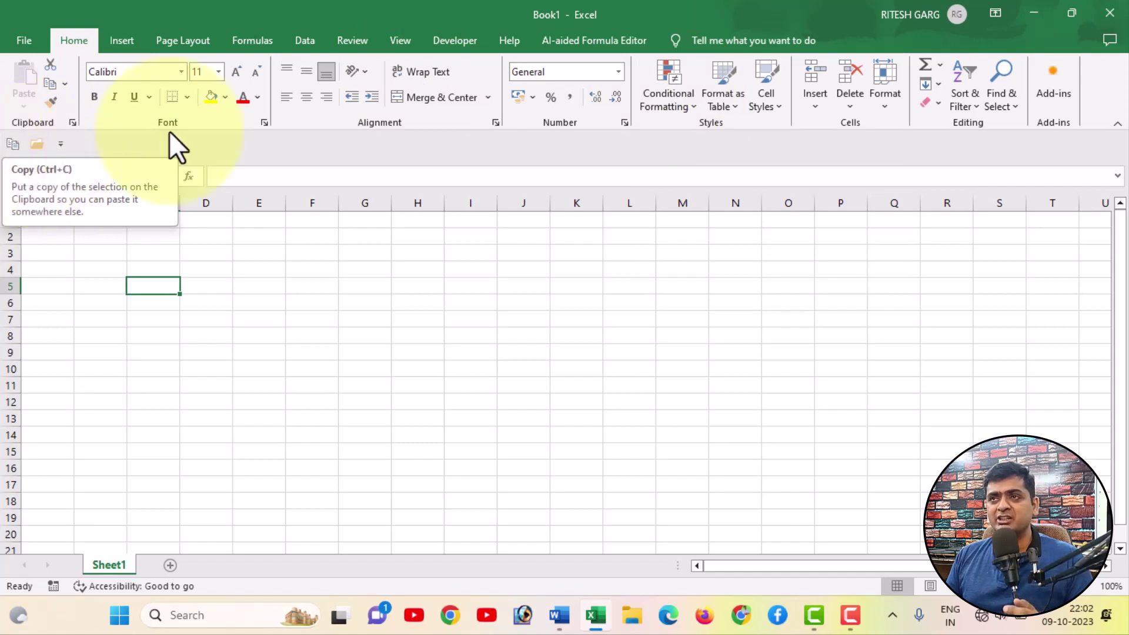
# Add Conditional Formatting from the Home tab to the Quick Access Toolbar.
pyautogui.rightClick(674, 93)
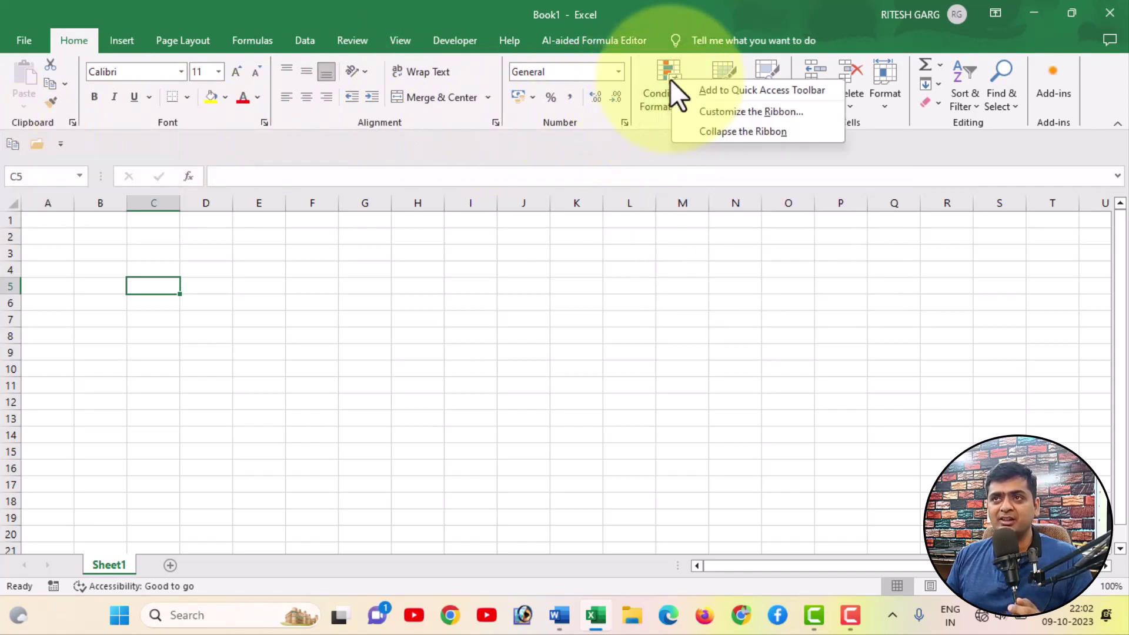
pyautogui.click(718, 93)
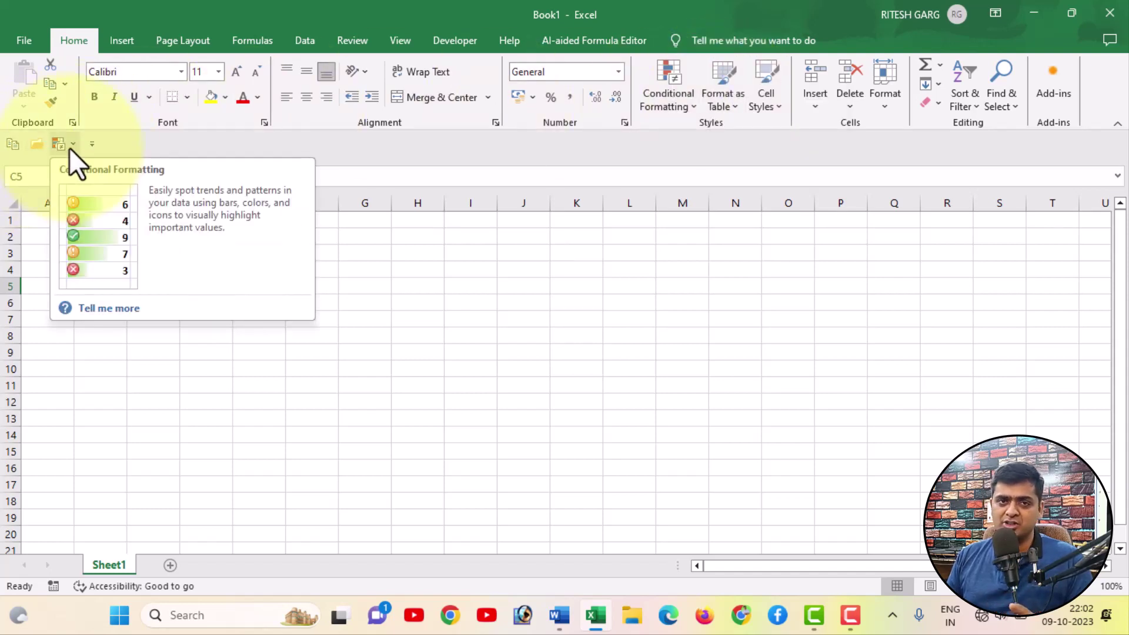
pyautogui.rightClick(116, 144)
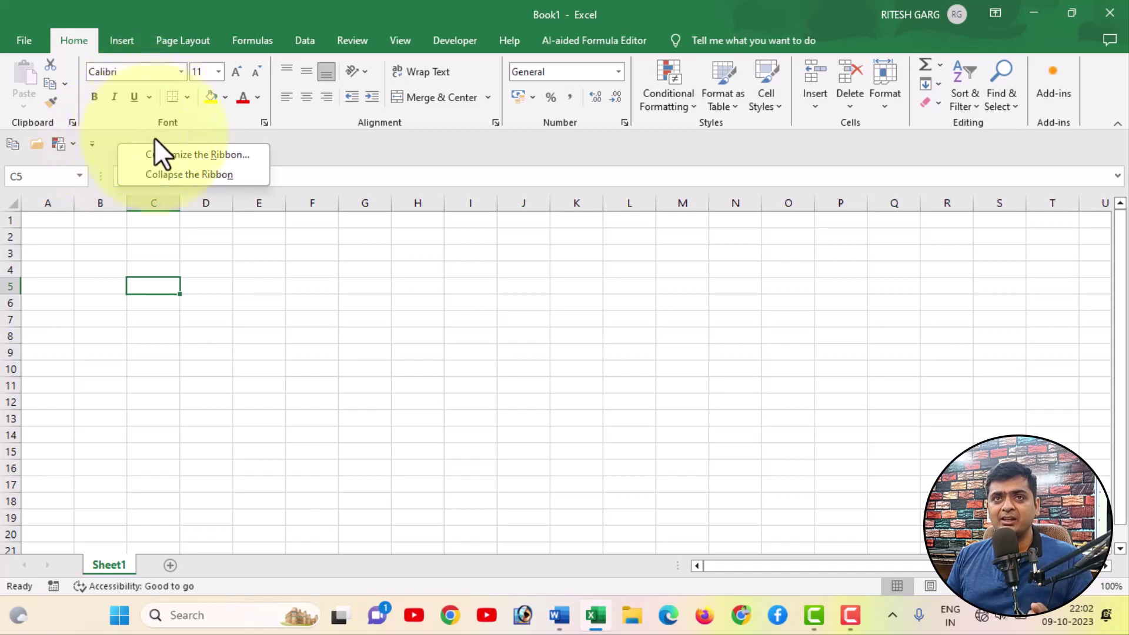
# In Quick Access Toolbar options, add Delete Cells and Fill Color from Popular Commands.
pyautogui.click(160, 154)
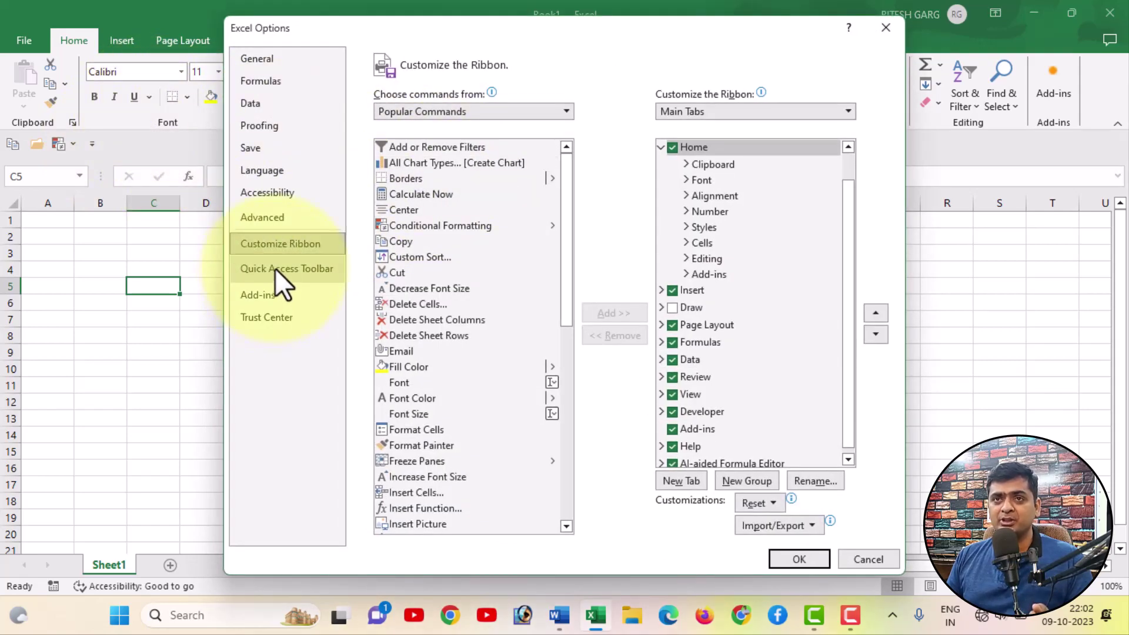
pyautogui.click(274, 268)
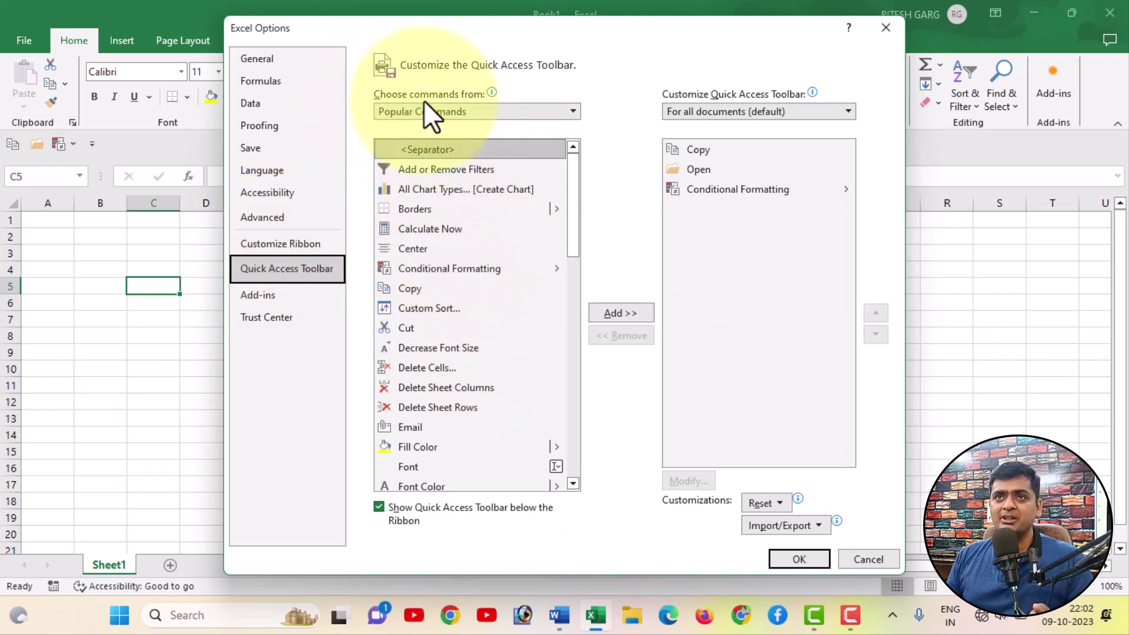
pyautogui.click(473, 108)
pyautogui.click(473, 109)
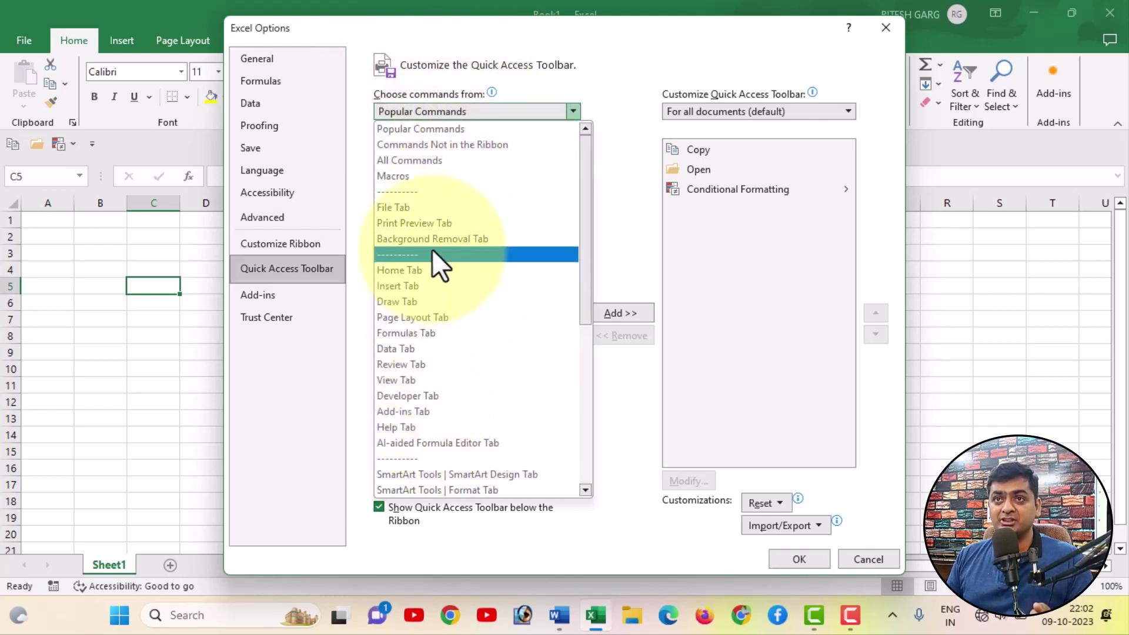
pyautogui.click(428, 128)
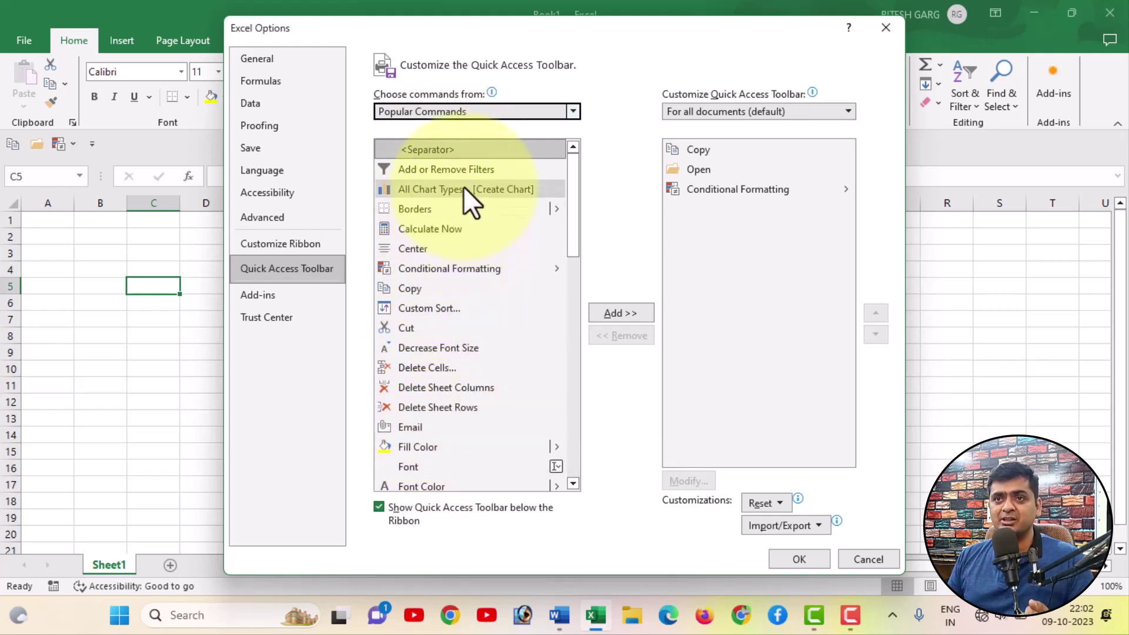
pyautogui.click(442, 370)
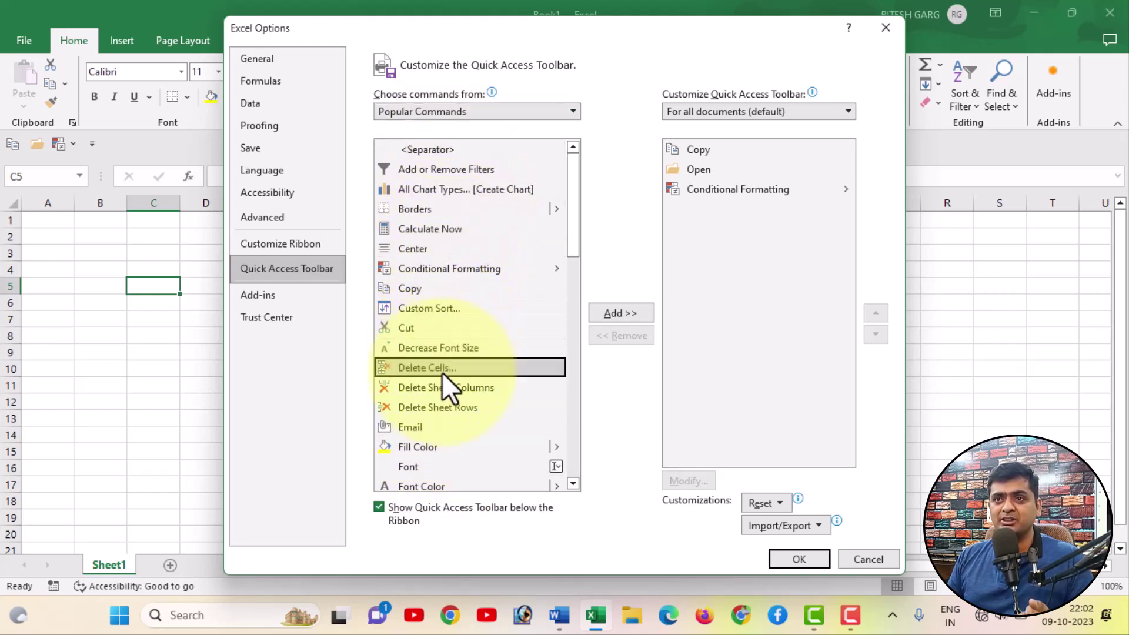
pyautogui.click(632, 314)
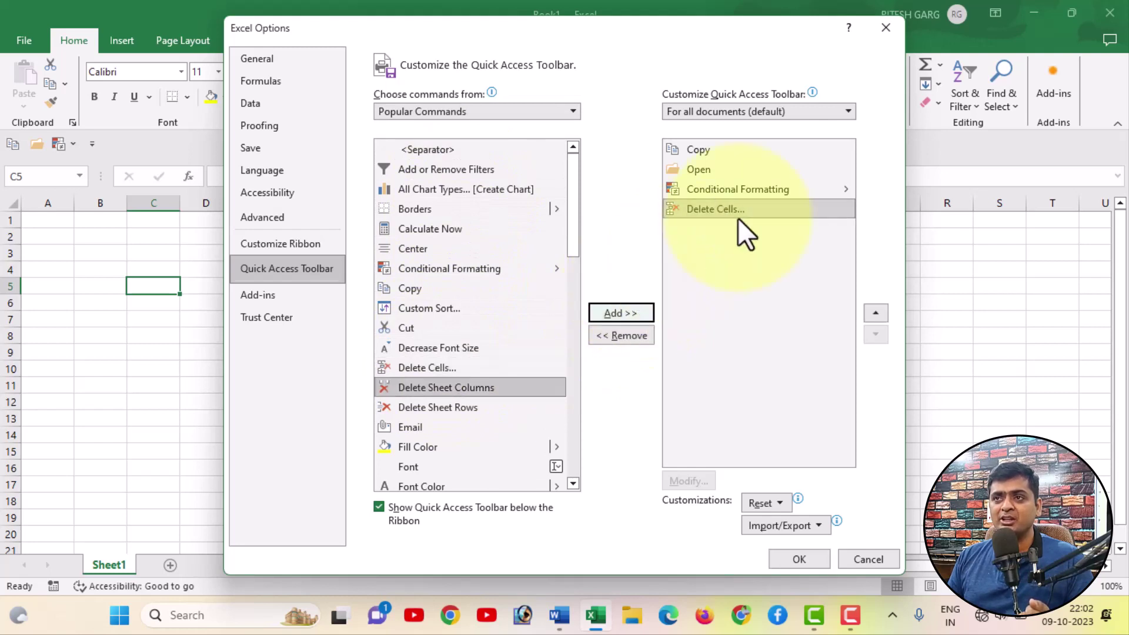
pyautogui.click(427, 448)
pyautogui.click(628, 311)
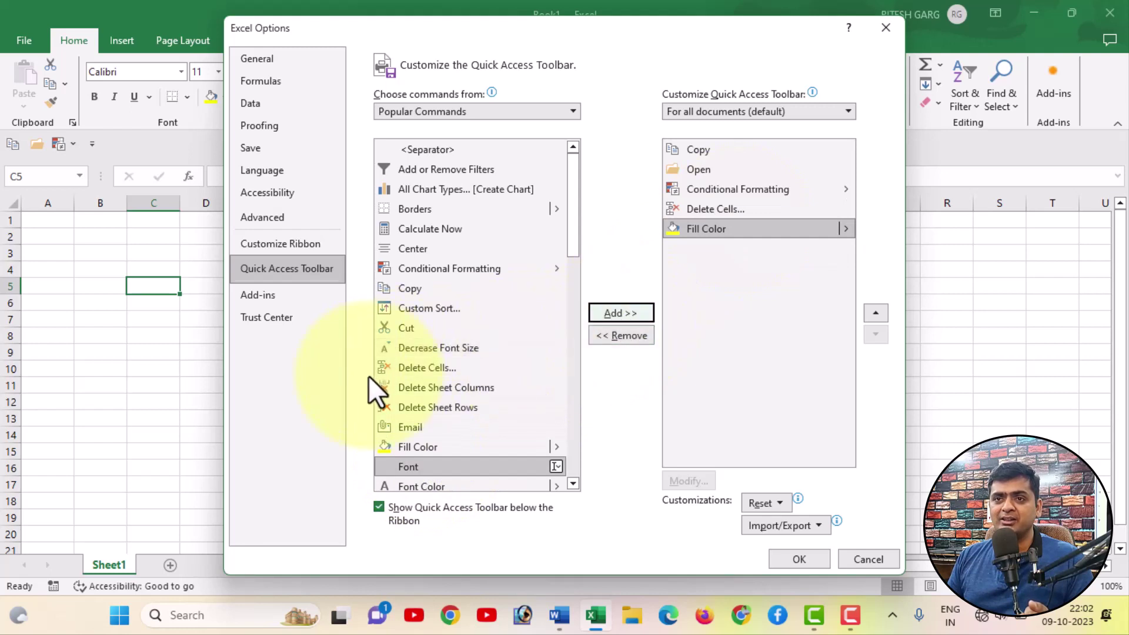
# Add Format Cells, Increase Font Size and Insert Picture to the Quick Access Toolbar list.
pyautogui.scroll(-1, 412, 382)
pyautogui.scroll(-2, 424, 385)
pyautogui.scroll(-1, 426, 383)
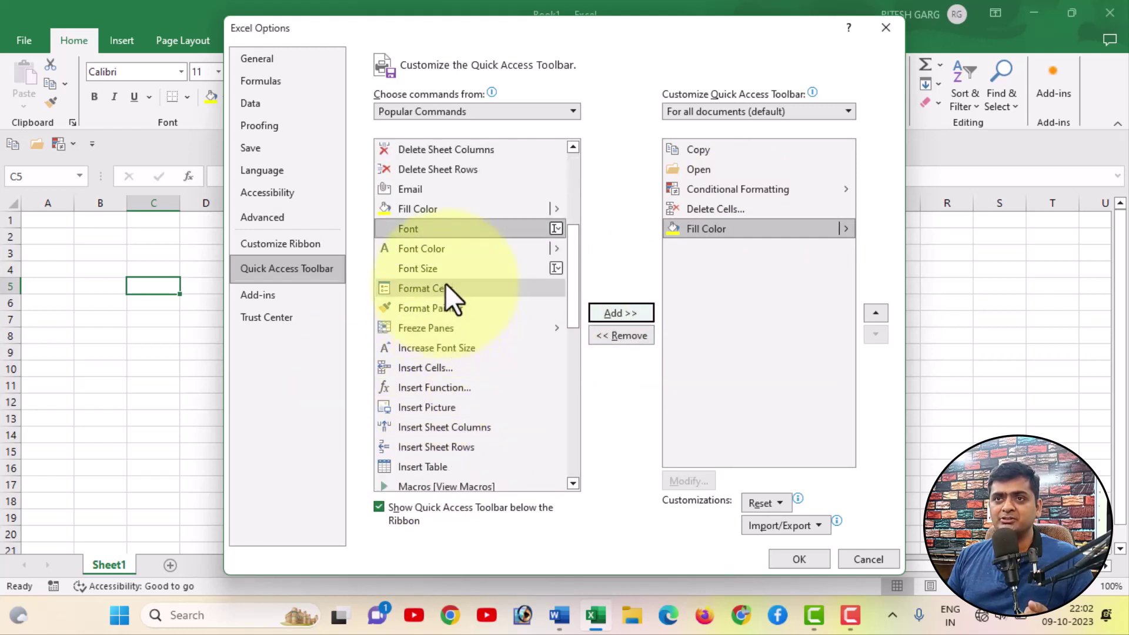
pyautogui.click(445, 288)
pyautogui.click(615, 313)
pyautogui.click(418, 350)
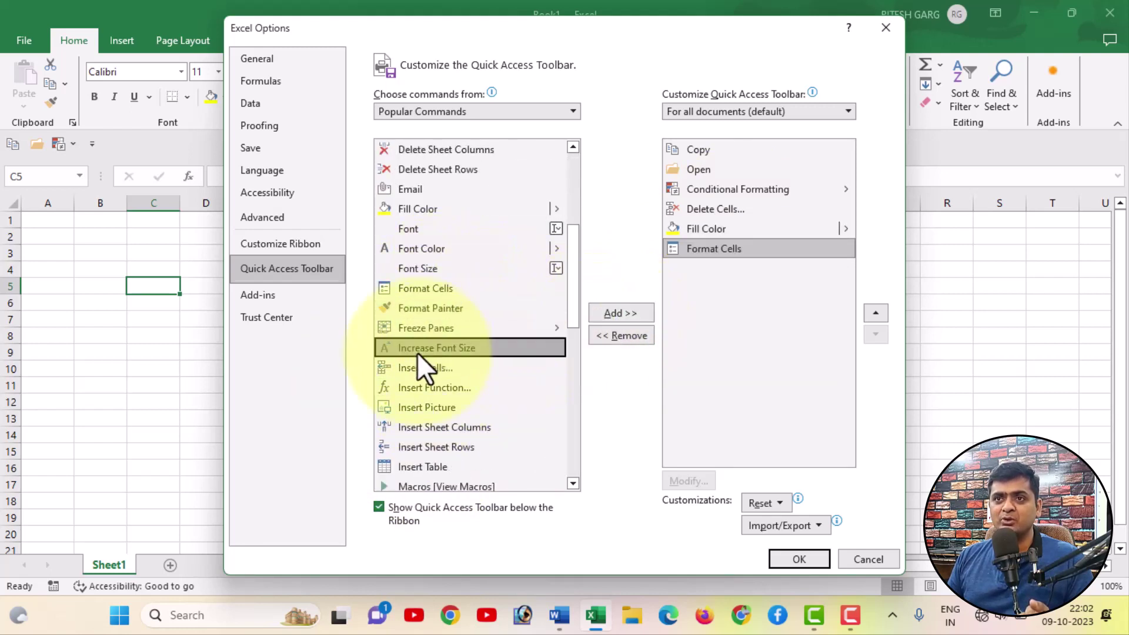
pyautogui.click(631, 312)
pyautogui.click(465, 407)
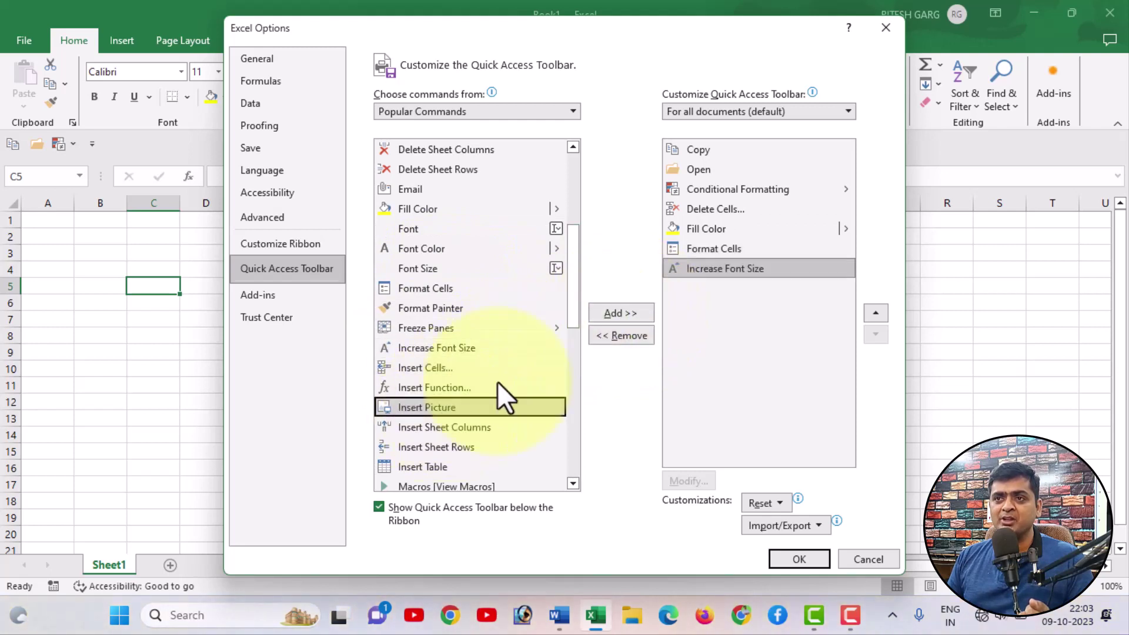
pyautogui.click(646, 312)
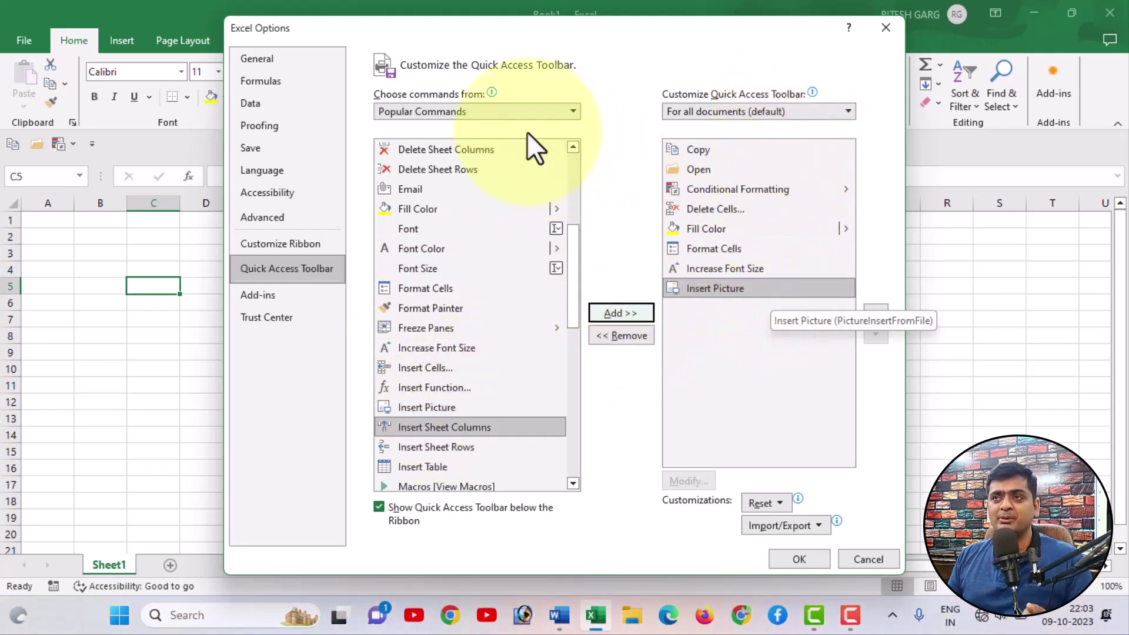
pyautogui.click(464, 115)
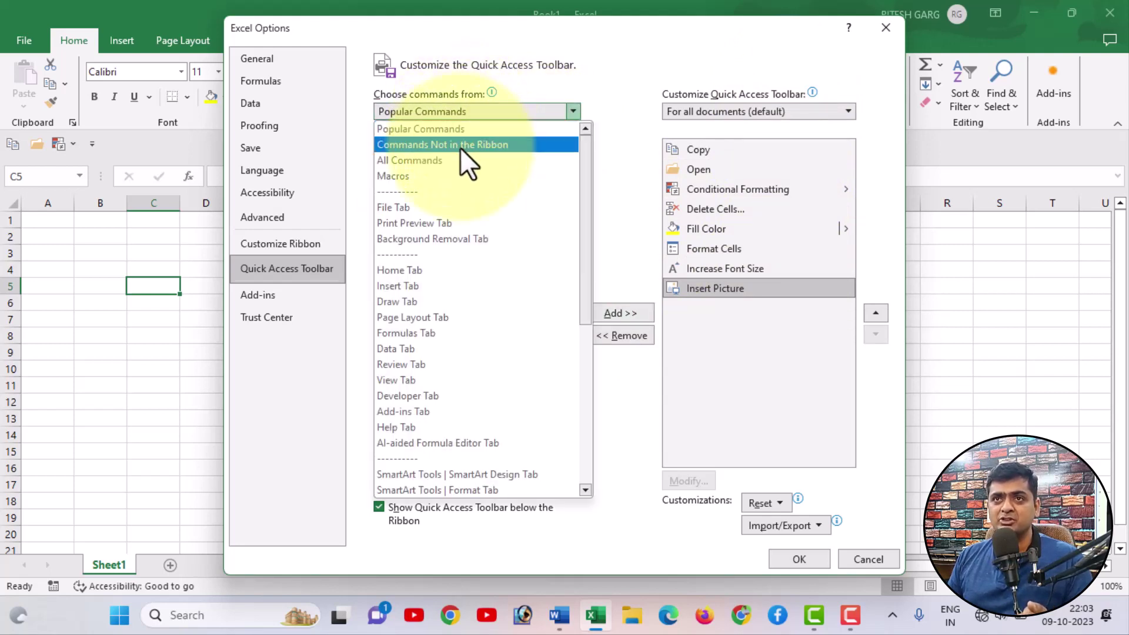
pyautogui.click(445, 160)
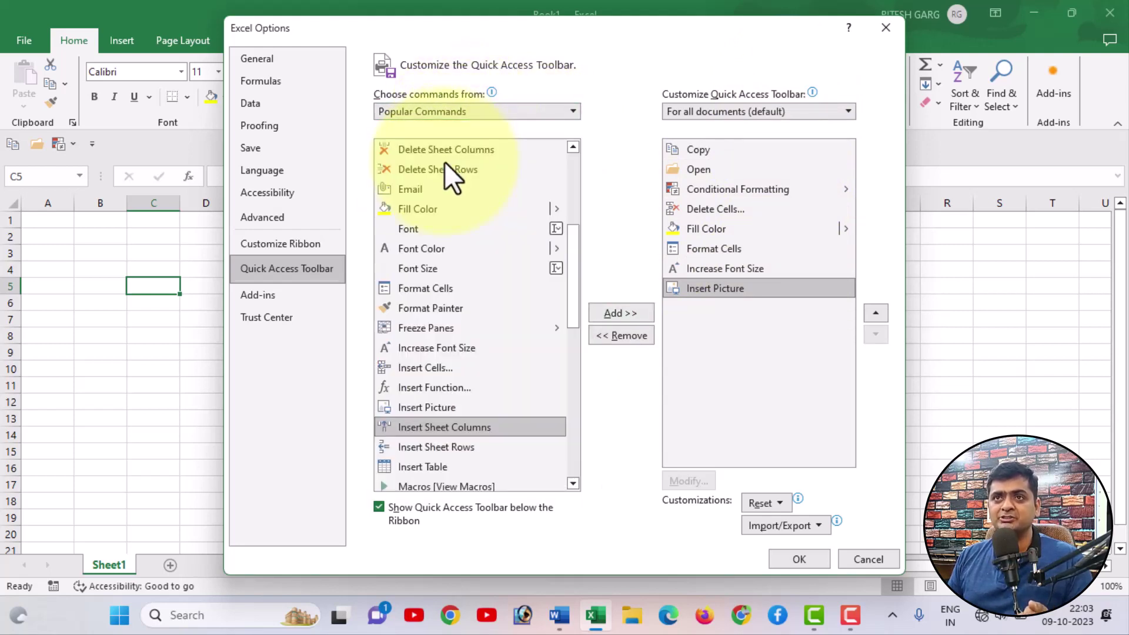
pyautogui.click(572, 270)
pyautogui.scroll(6, 575, 167)
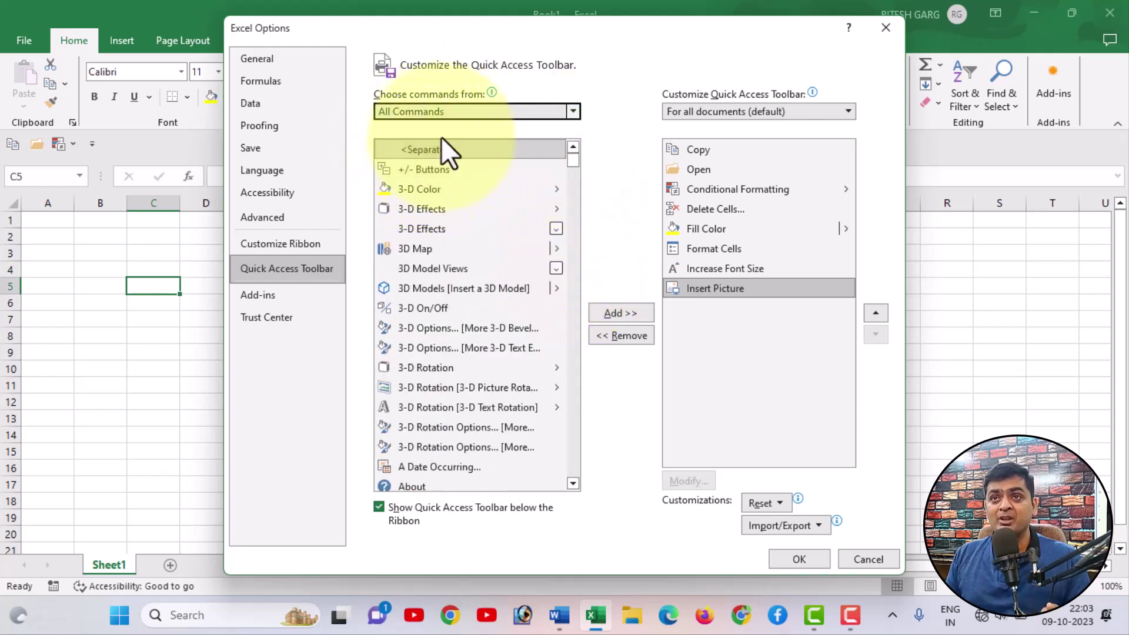
pyautogui.click(461, 109)
pyautogui.click(451, 125)
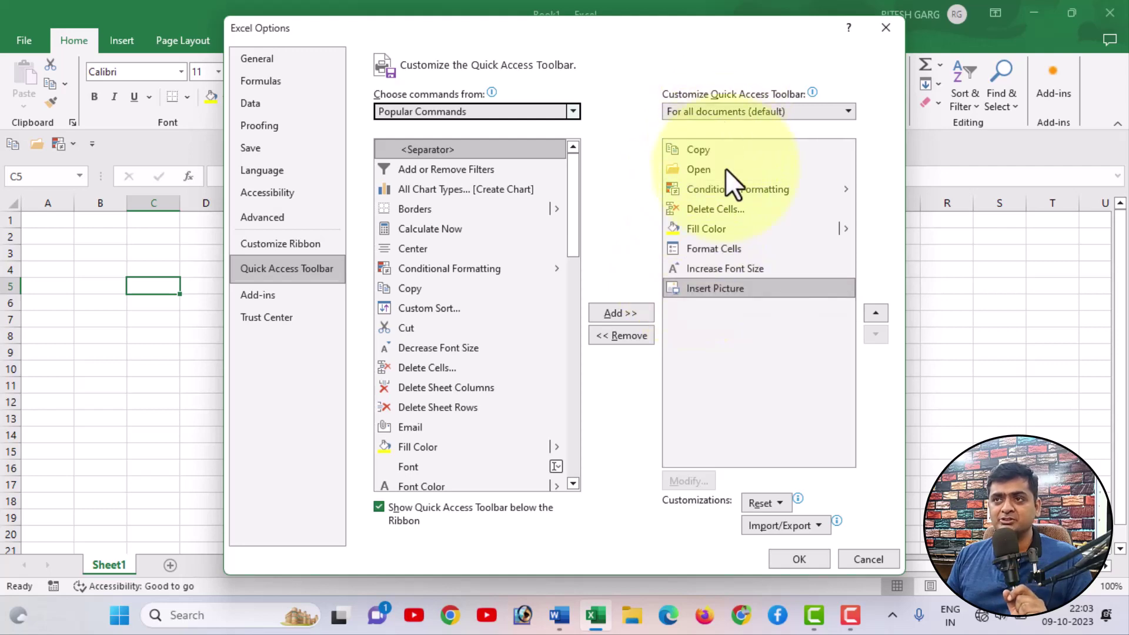
# Apply the added toolbar commands and reopen Excel Options at Customize the Ribbon.
pyautogui.click(799, 560)
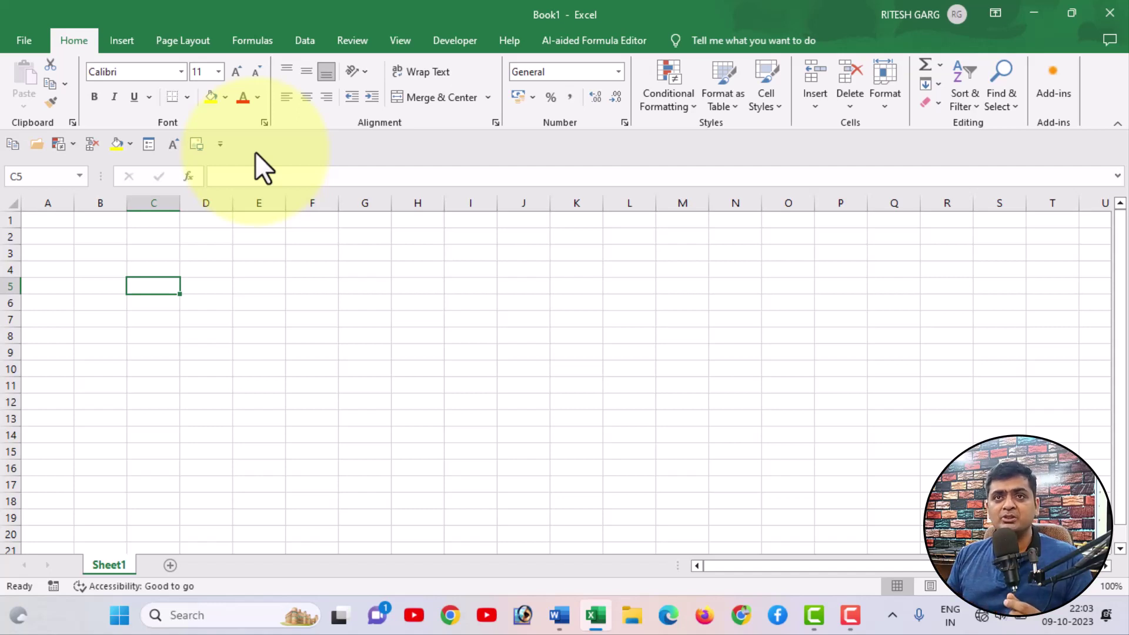
pyautogui.rightClick(269, 141)
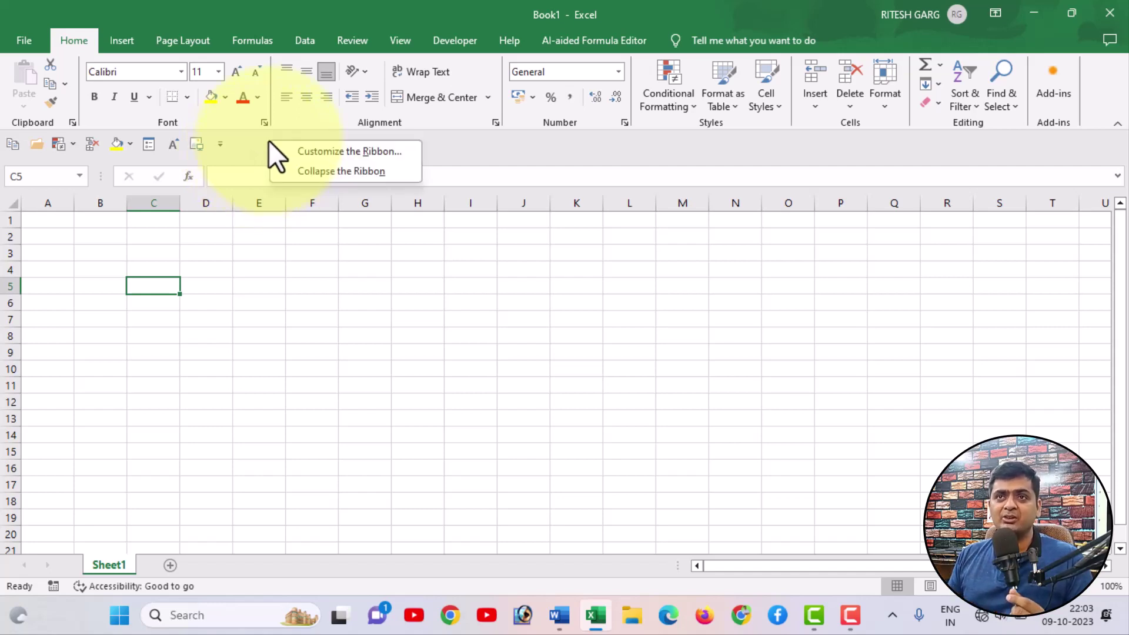
pyautogui.click(295, 154)
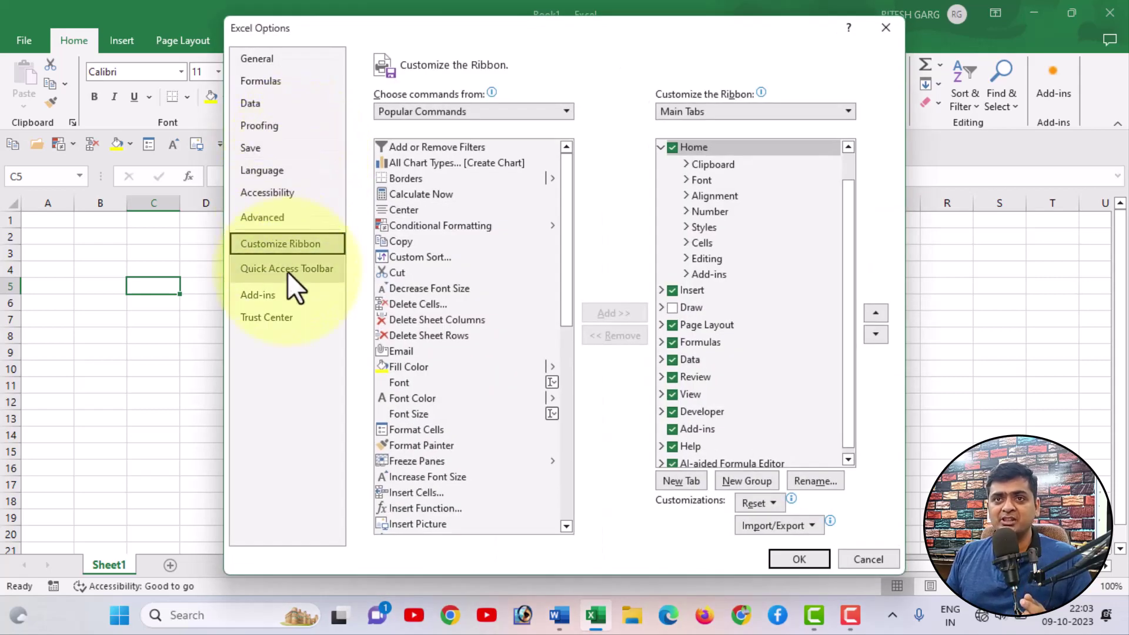
# Move Insert Picture up to third place in the Quick Access Toolbar list.
pyautogui.click(287, 271)
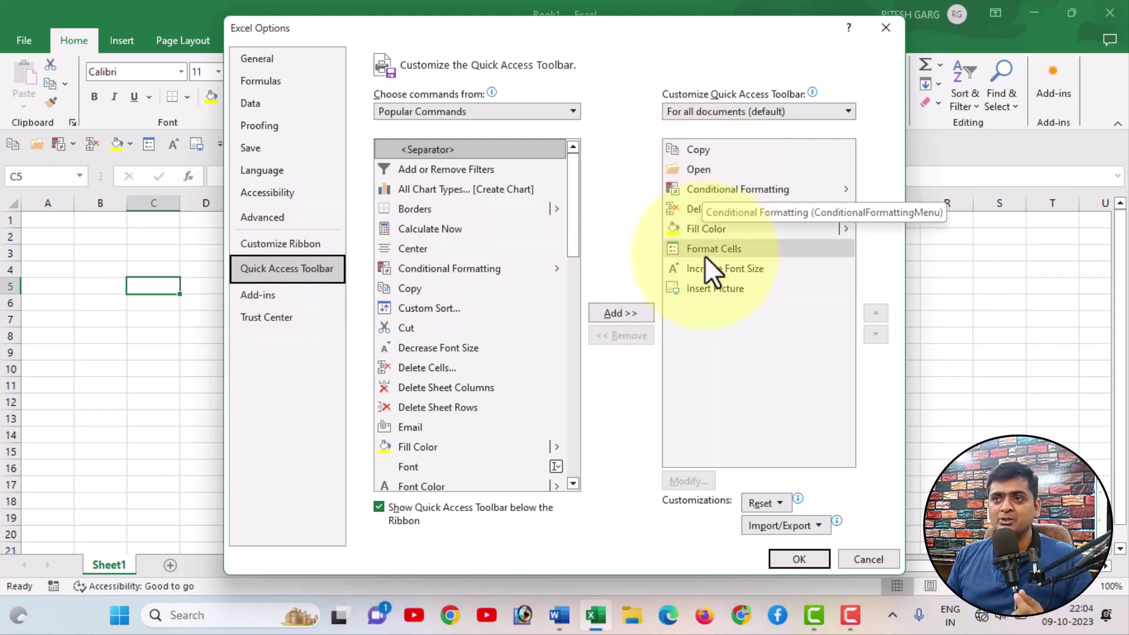
pyautogui.click(713, 290)
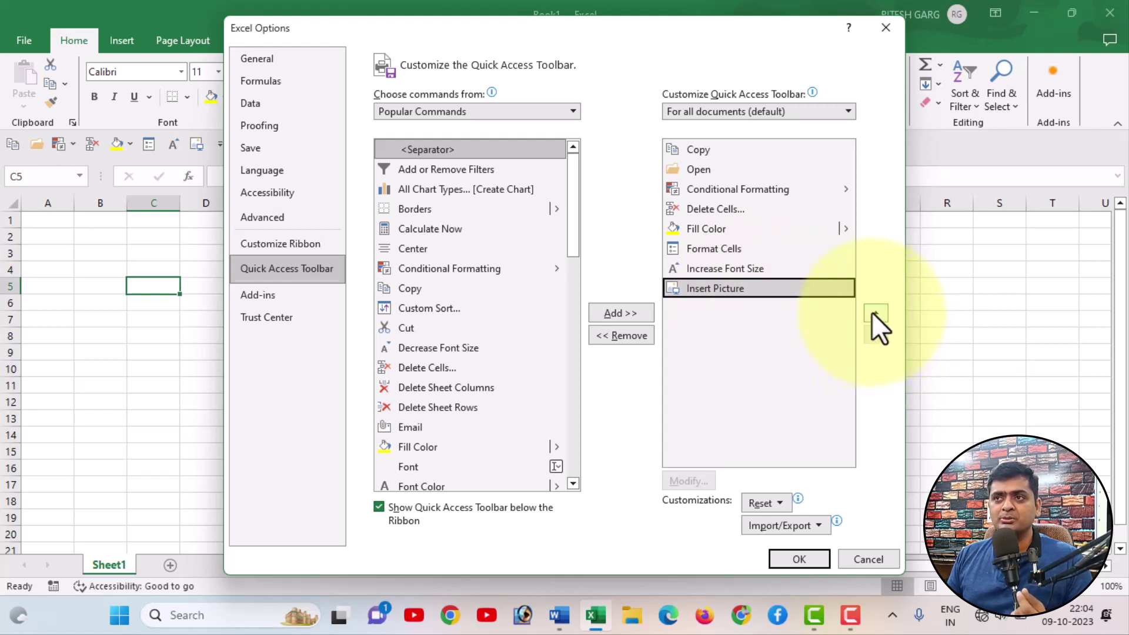
pyautogui.click(870, 311)
pyautogui.click(870, 312)
pyautogui.click(868, 313)
pyautogui.click(870, 314)
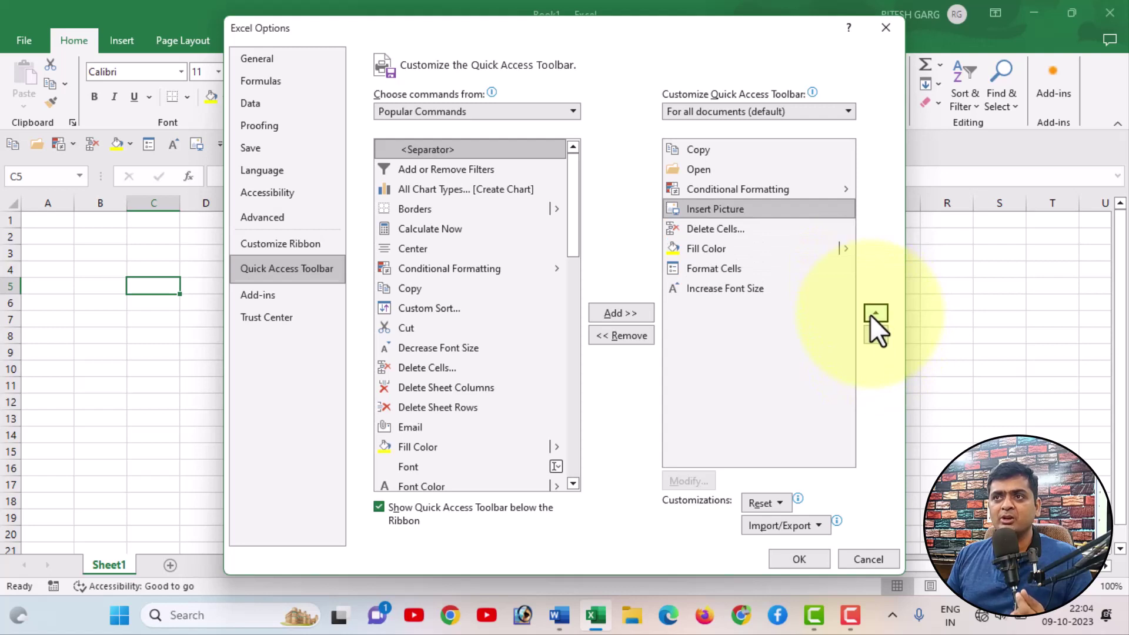
pyautogui.click(870, 314)
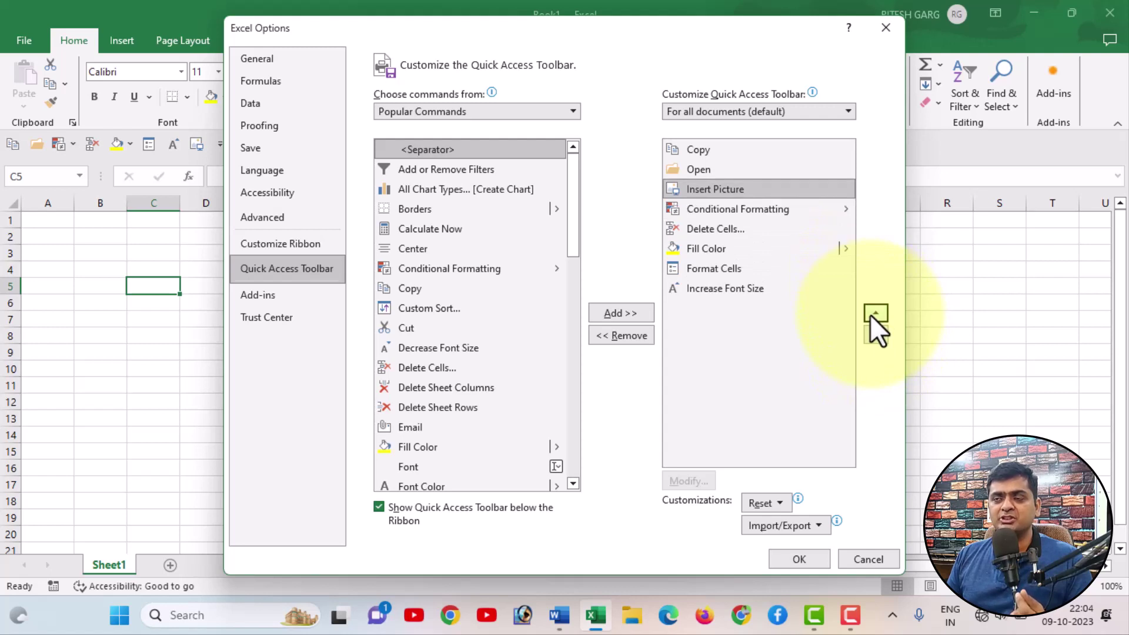
# Move Conditional Formatting to the bottom of the list and apply the new order.
pyautogui.click(730, 211)
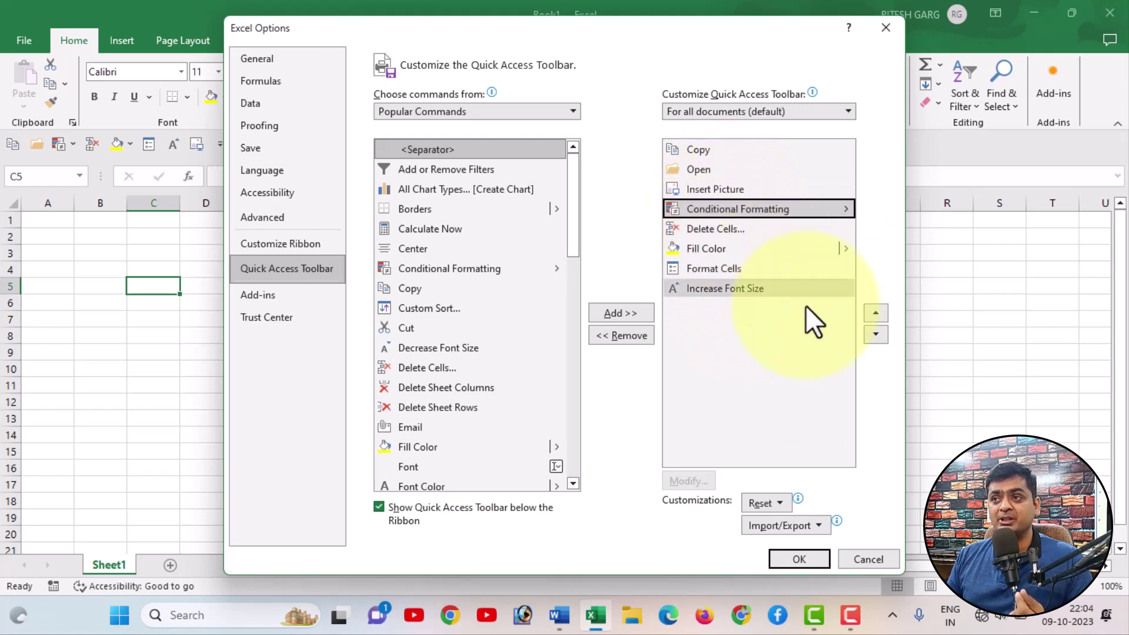
pyautogui.click(870, 335)
pyautogui.click(870, 336)
pyautogui.click(875, 334)
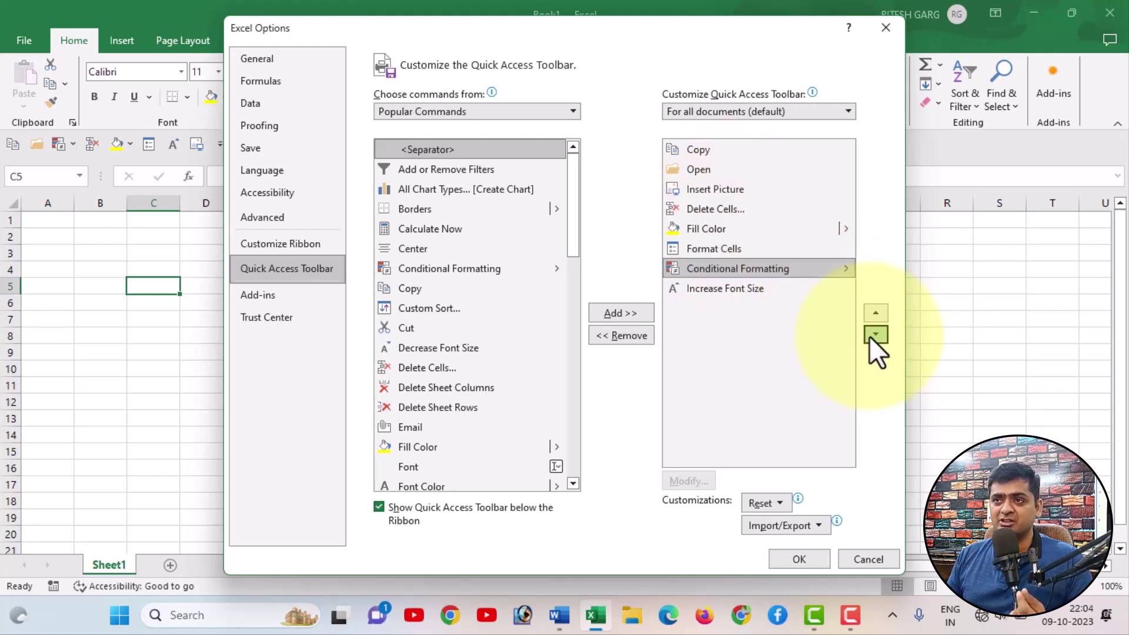
pyautogui.click(875, 334)
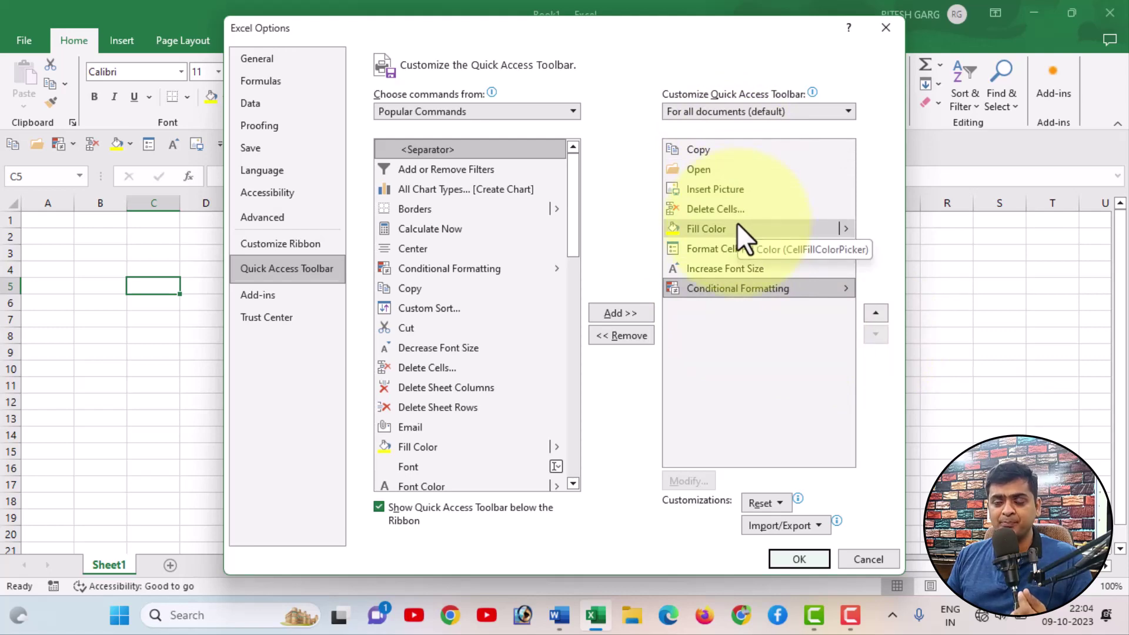
pyautogui.click(797, 558)
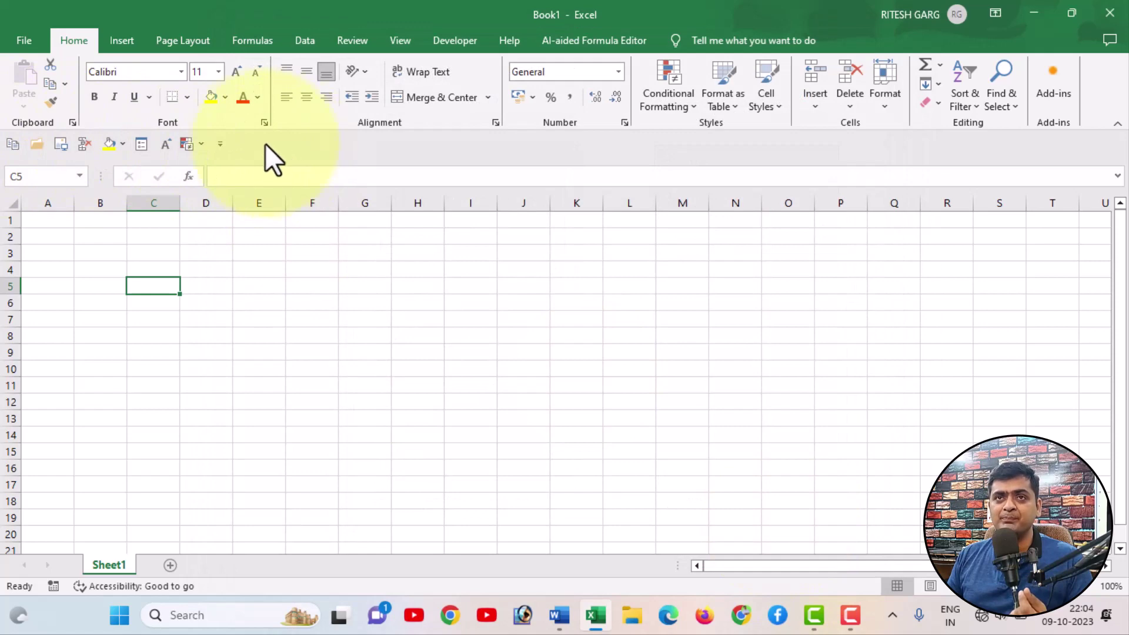
# Reopen Excel Options from the toolbar's context menu and switch to the Quick Access Toolbar page.
pyautogui.rightClick(246, 141)
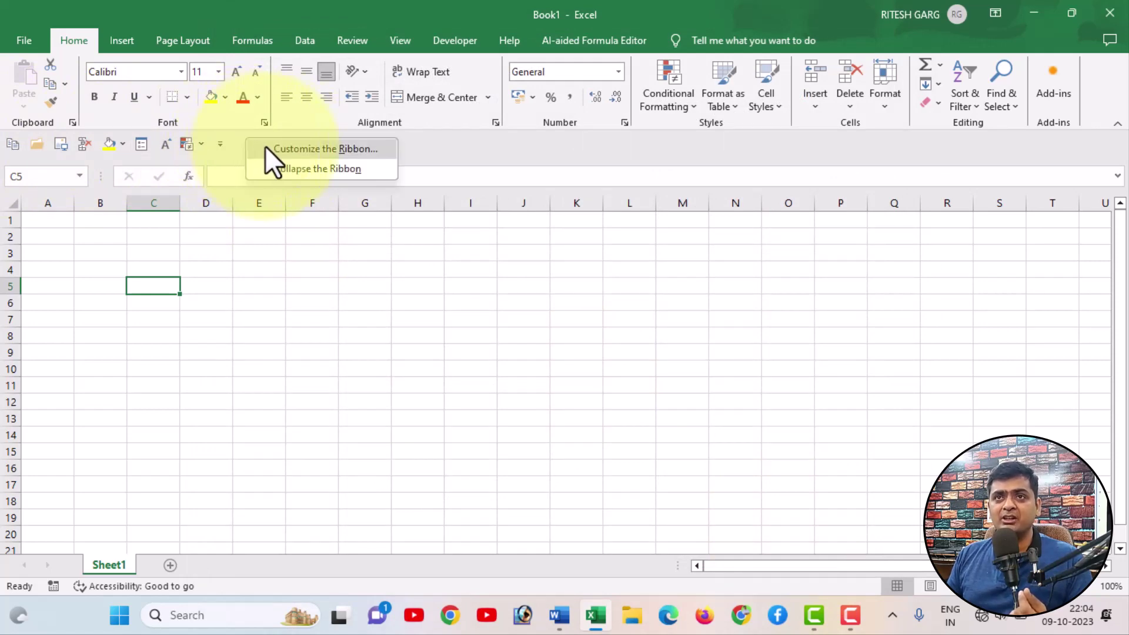
pyautogui.click(266, 146)
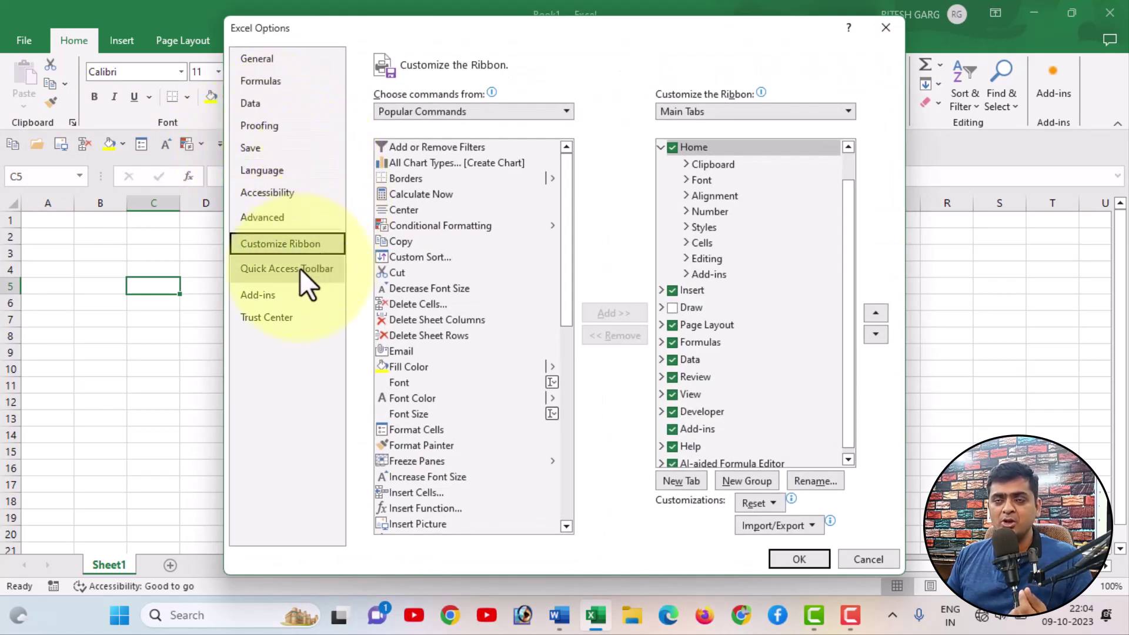
pyautogui.click(299, 269)
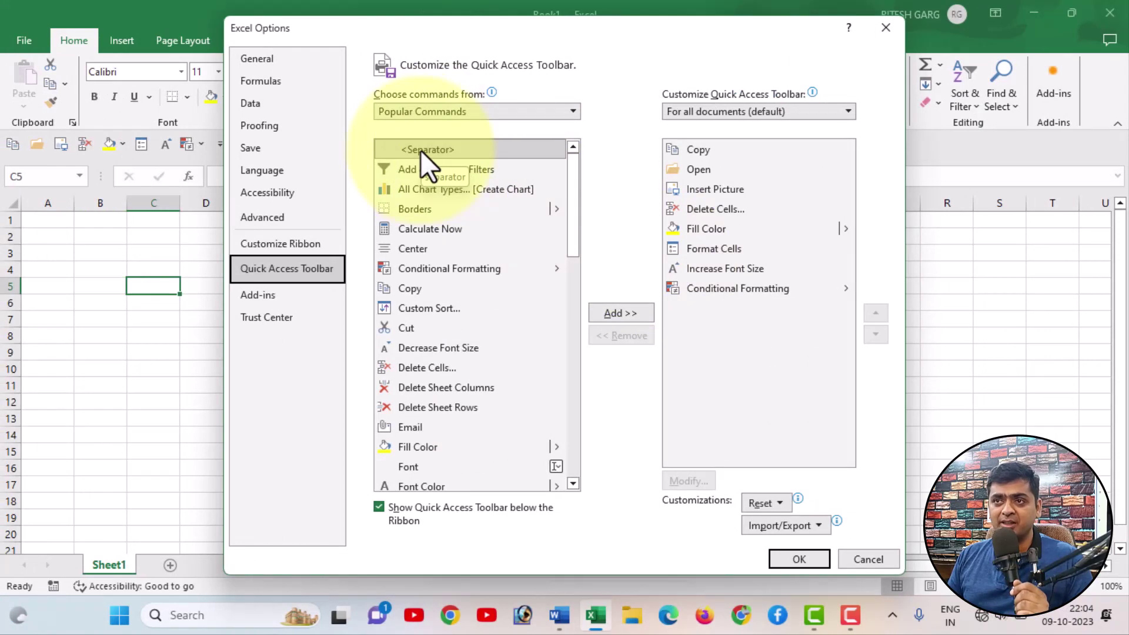
# Add three separators after Conditional Formatting and select the first new separator.
pyautogui.click(636, 313)
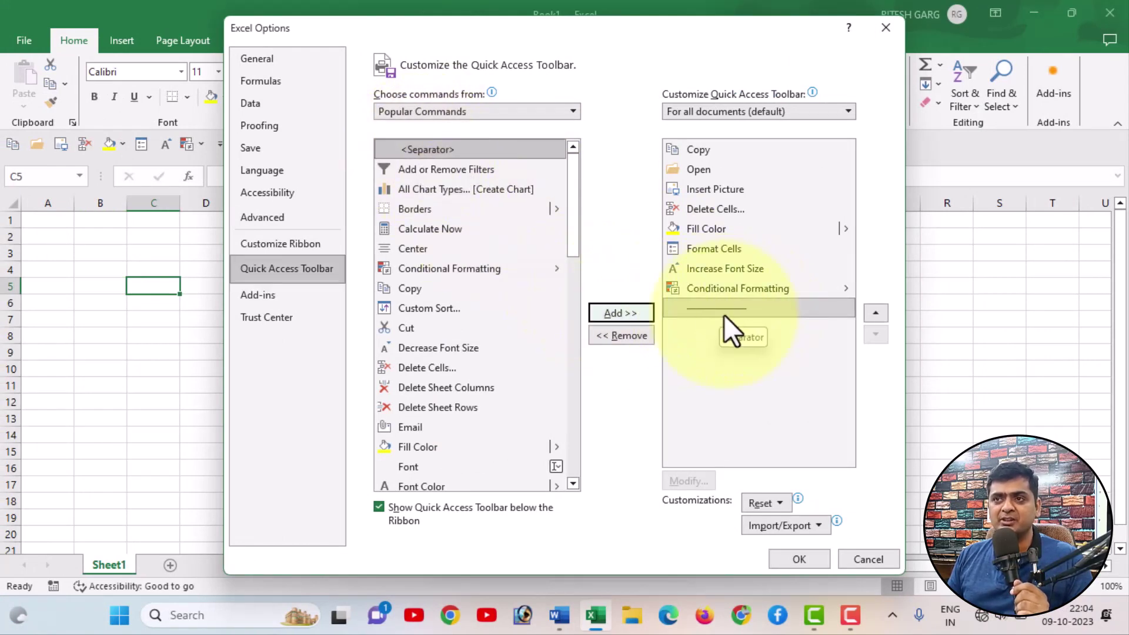
pyautogui.click(609, 314)
pyautogui.click(610, 314)
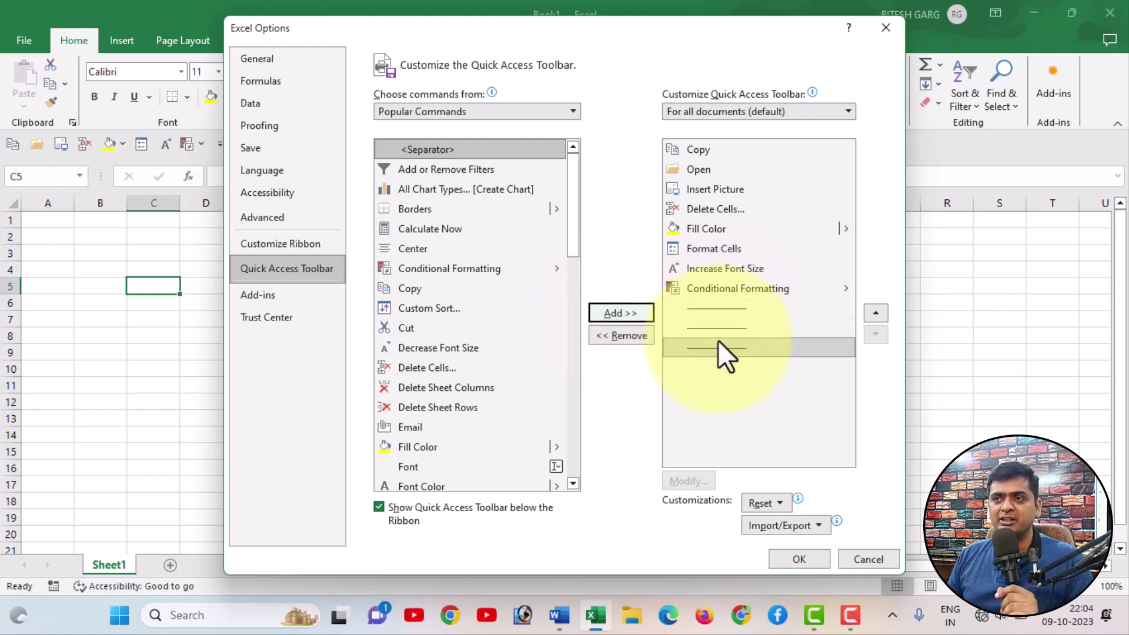
pyautogui.click(716, 306)
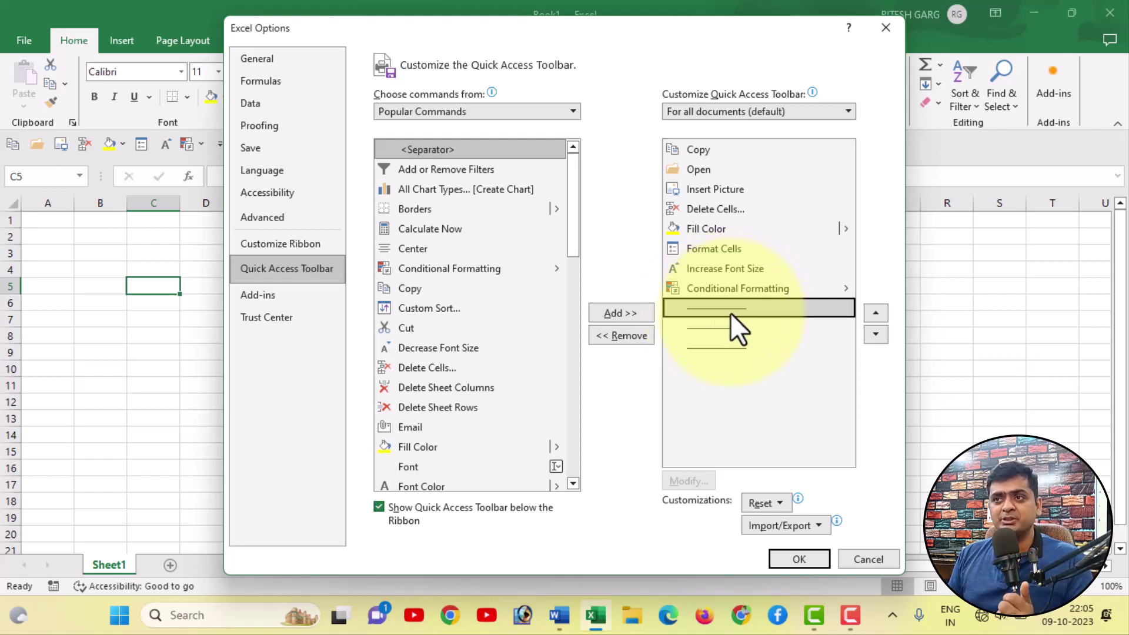
# Move a separator up the toolbar list to sit after Insert Picture, just above Delete Cells.
pyautogui.click(880, 313)
pyautogui.click(880, 313)
pyautogui.click(879, 312)
pyautogui.click(879, 312)
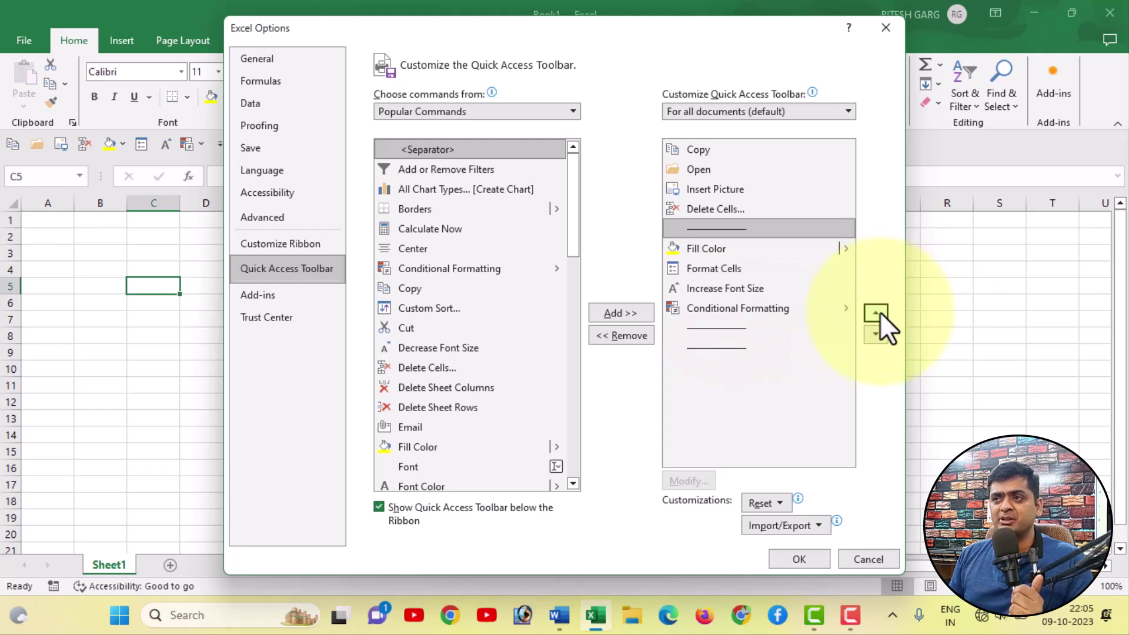
pyautogui.click(879, 311)
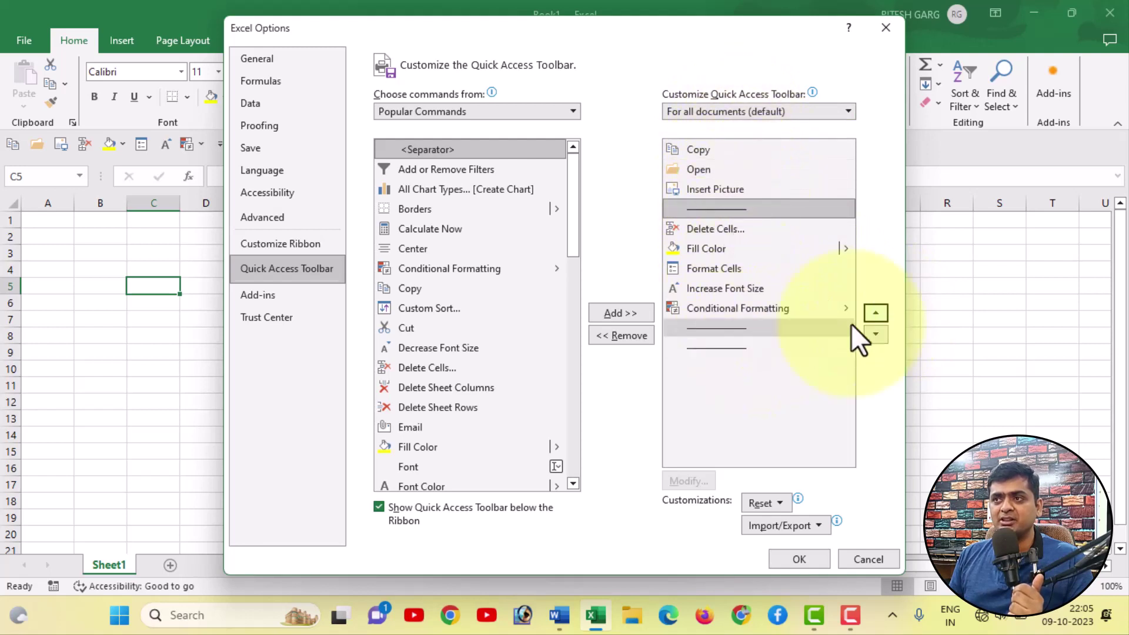
pyautogui.click(876, 312)
pyautogui.click(876, 312)
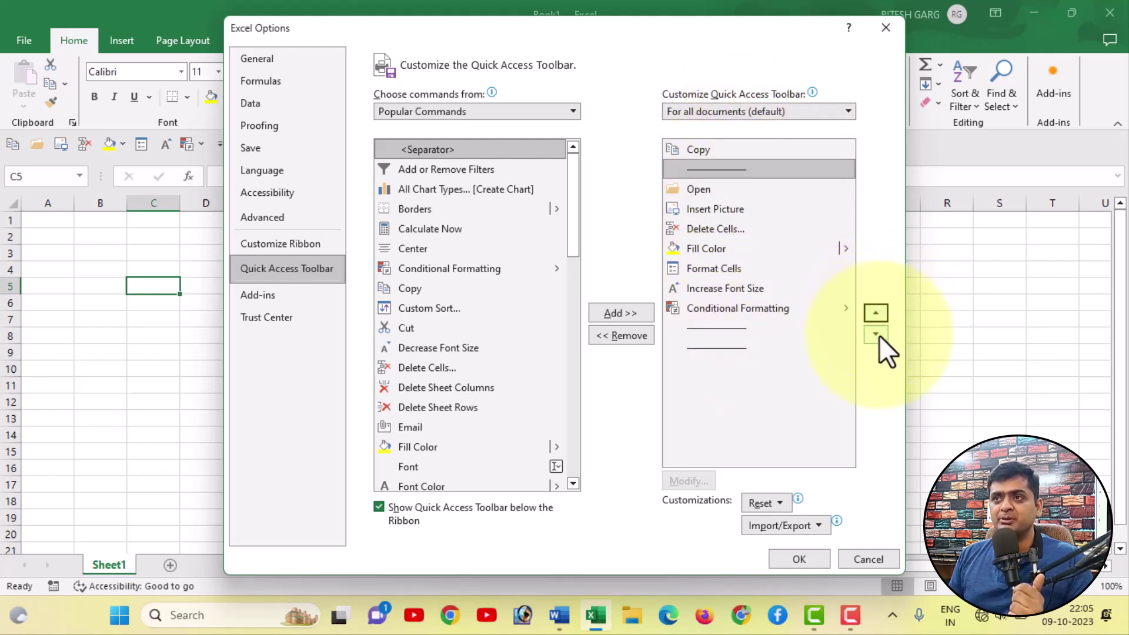
pyautogui.click(876, 334)
pyautogui.click(876, 335)
# Move the separator below Conditional Formatting up to sit after Fill Color, and apply.
pyautogui.click(724, 332)
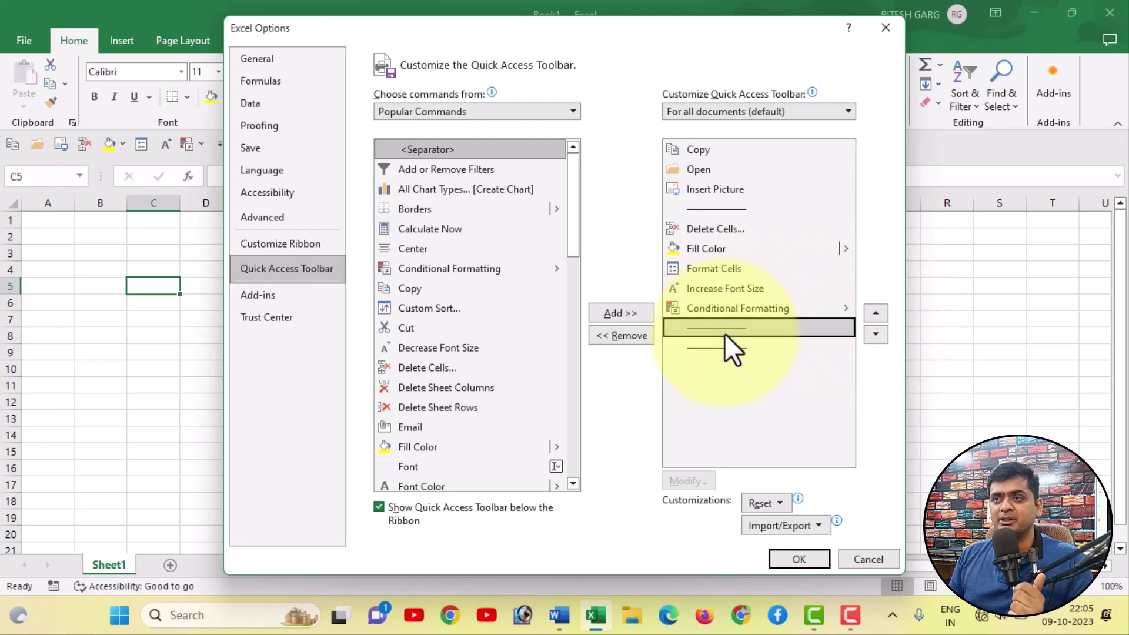
pyautogui.click(876, 313)
pyautogui.click(876, 312)
pyautogui.click(876, 313)
pyautogui.click(876, 313)
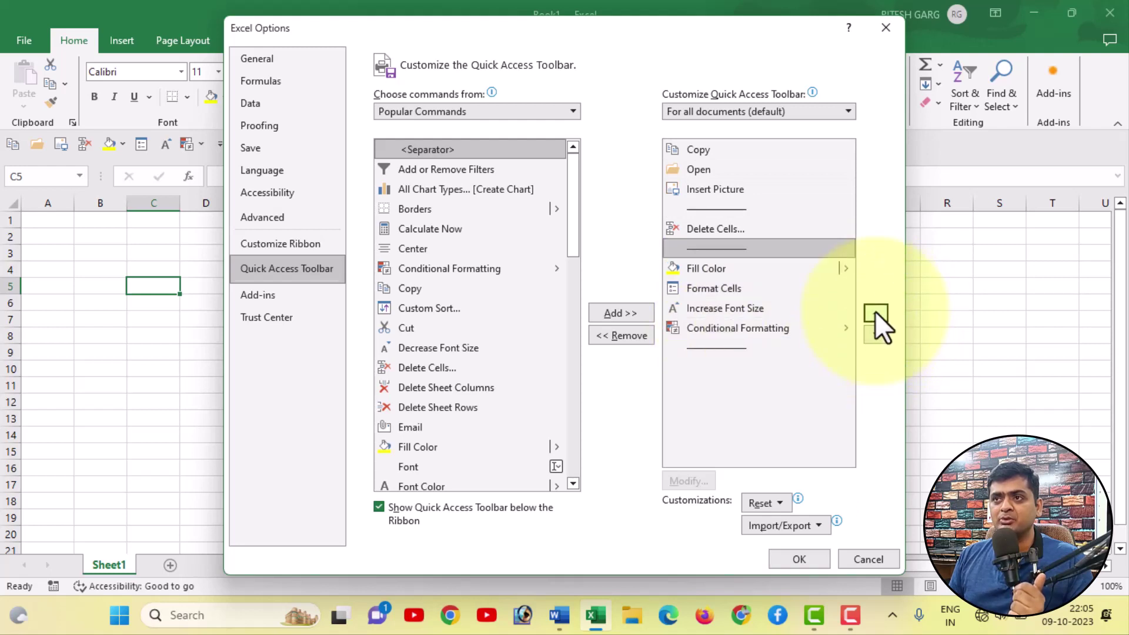
pyautogui.click(877, 334)
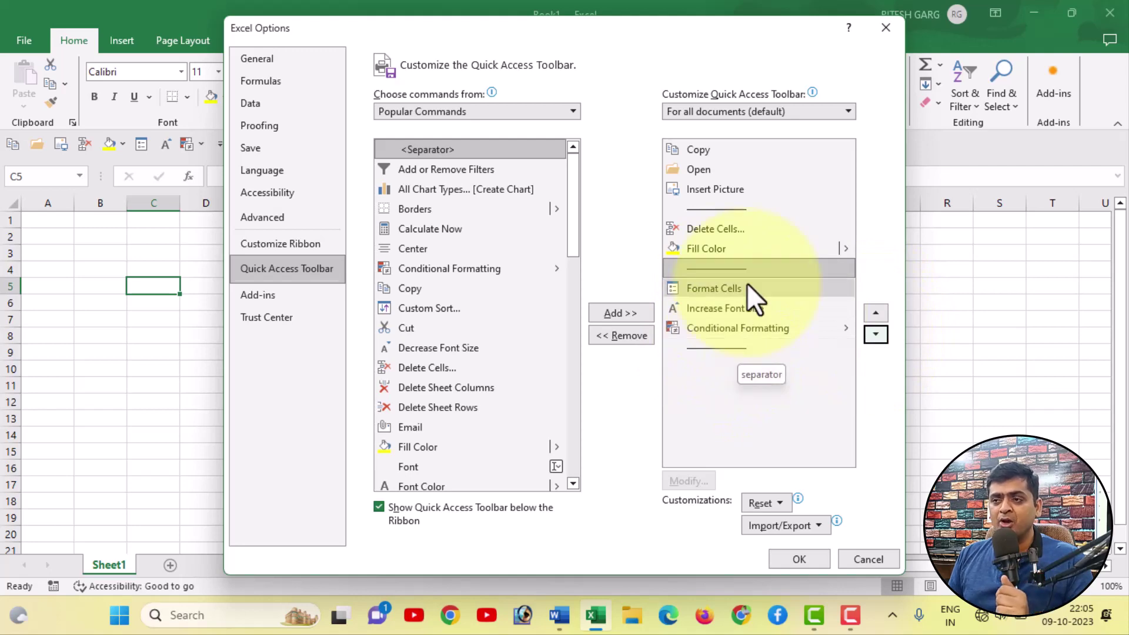
pyautogui.click(798, 558)
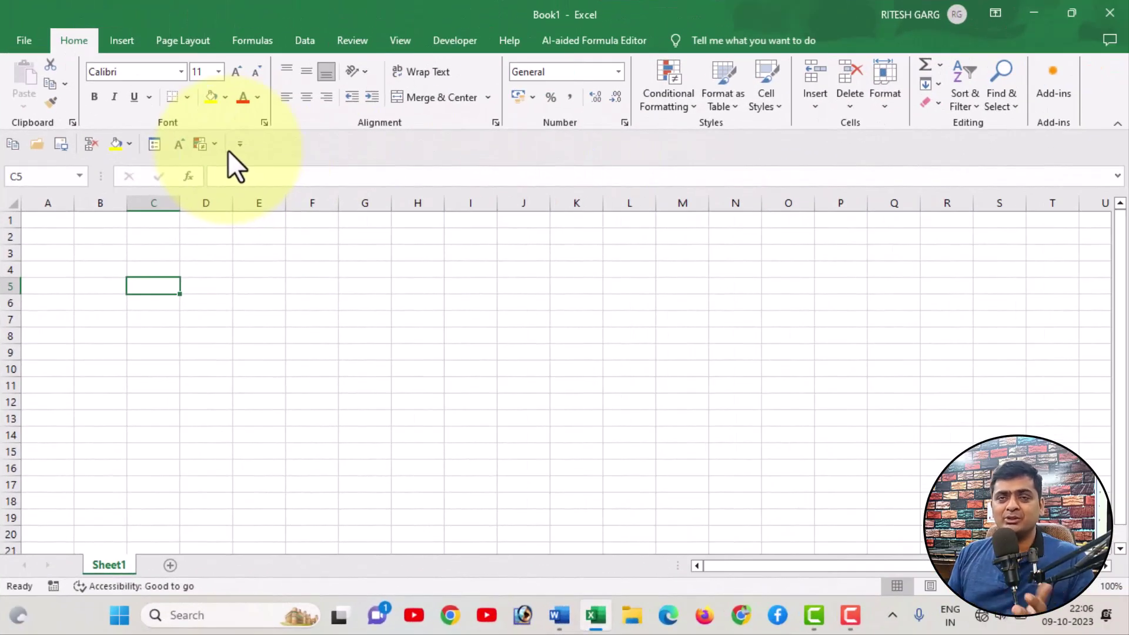
# In the Quick Access Toolbar options, remove Increase Font Size from the toolbar.
pyautogui.rightClick(261, 148)
pyautogui.click(287, 158)
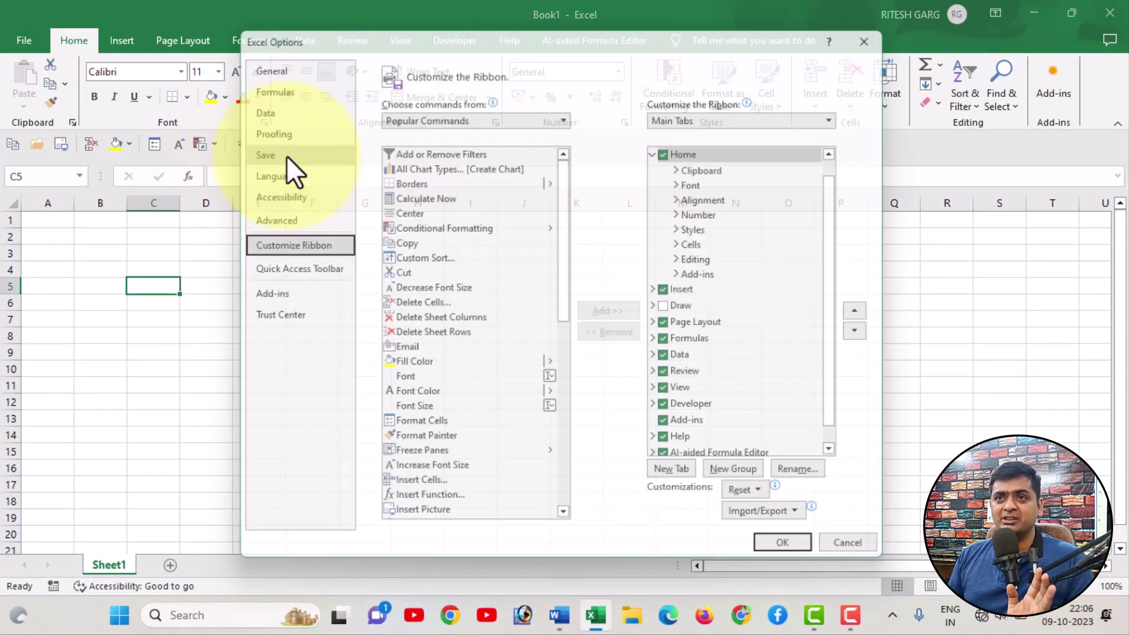
pyautogui.click(298, 275)
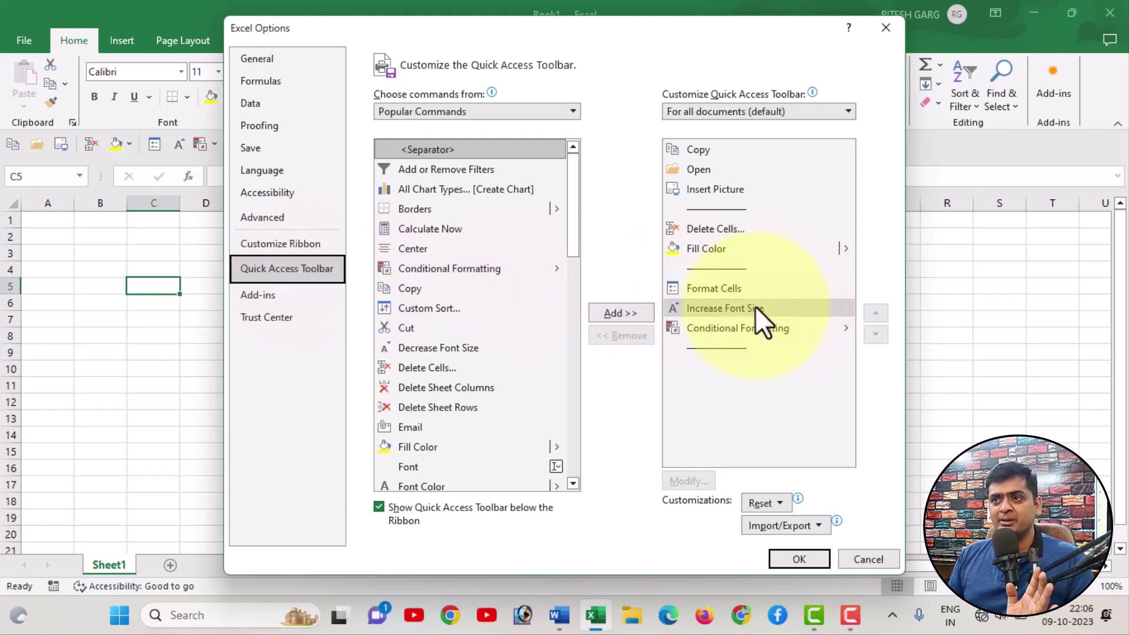
pyautogui.click(733, 304)
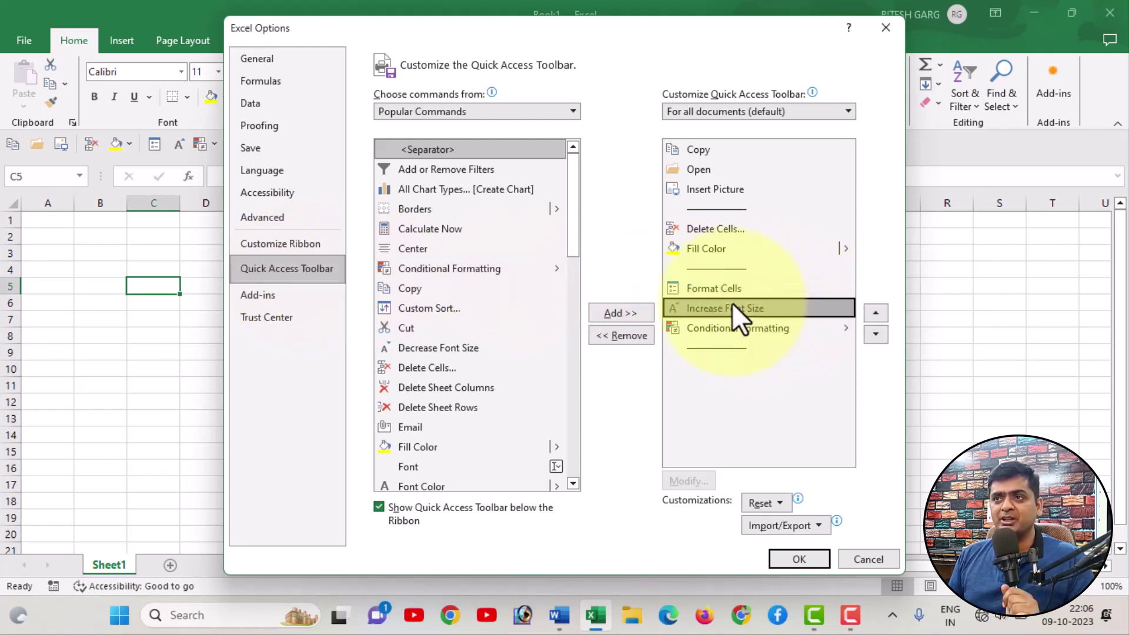
pyautogui.click(621, 338)
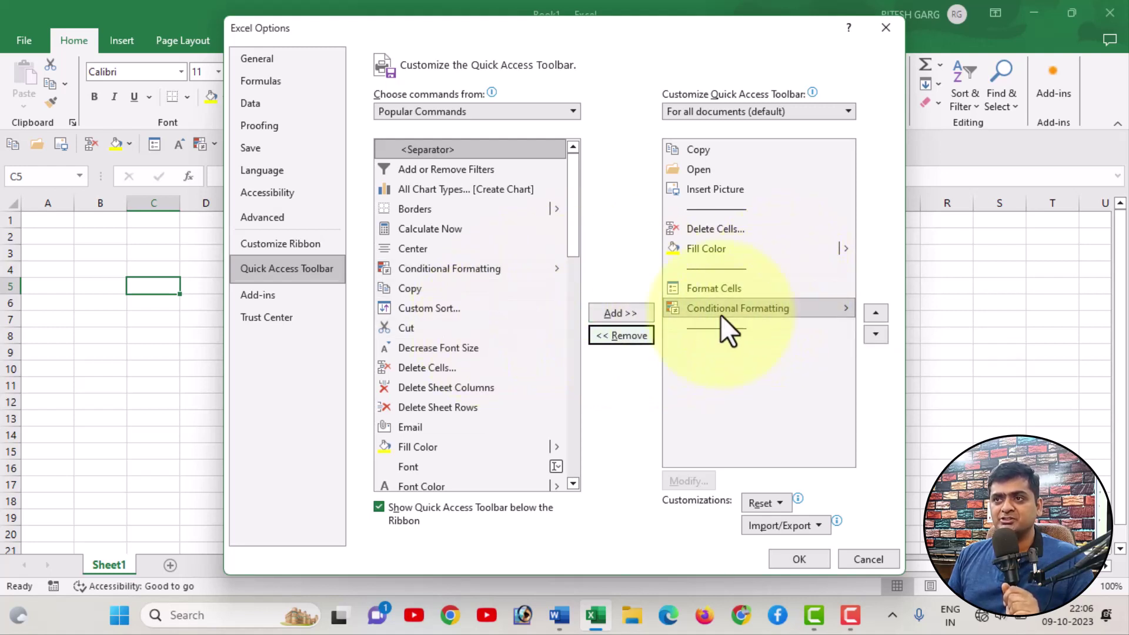
# Remove Conditional Formatting, Format Cells and the trailing separator, then apply the changes.
pyautogui.click(626, 333)
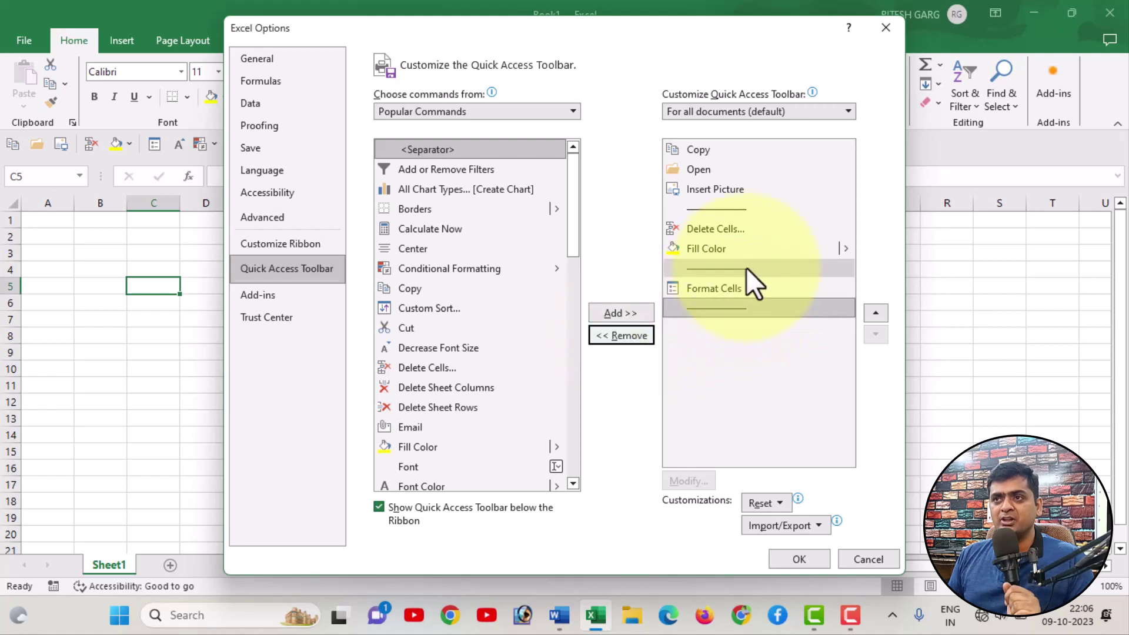
pyautogui.click(735, 290)
pyautogui.click(626, 336)
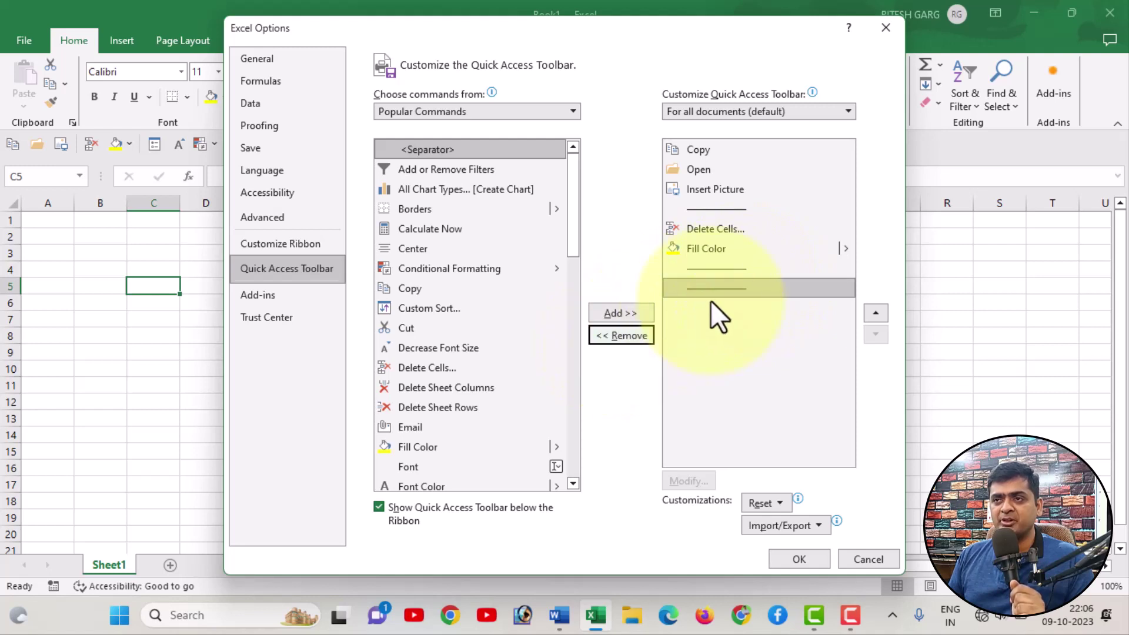
pyautogui.click(611, 334)
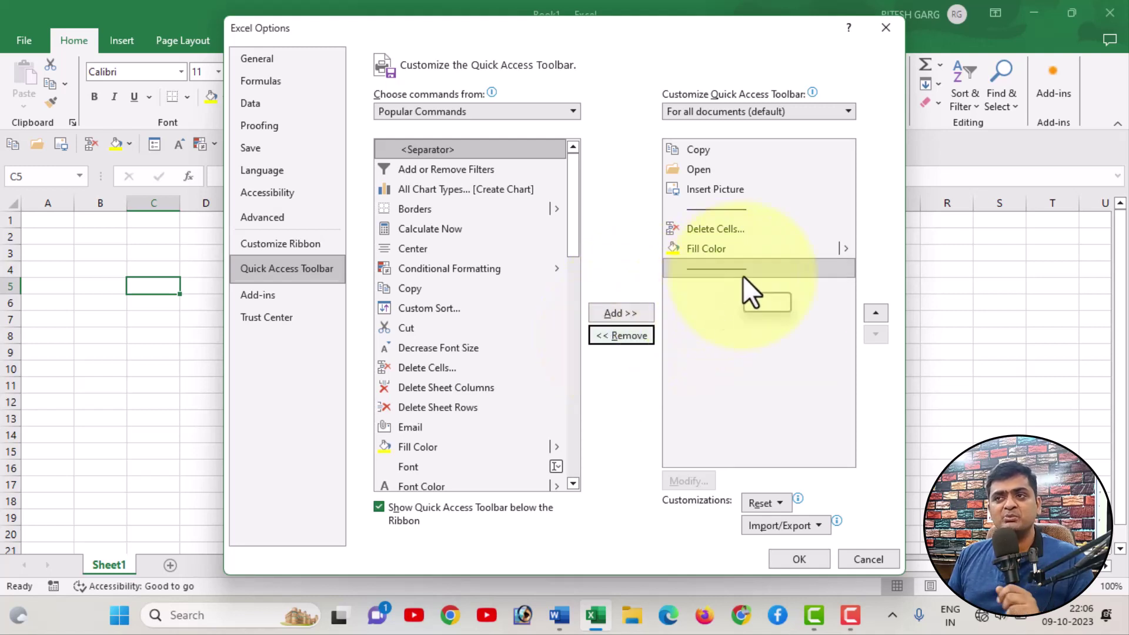
pyautogui.click(800, 558)
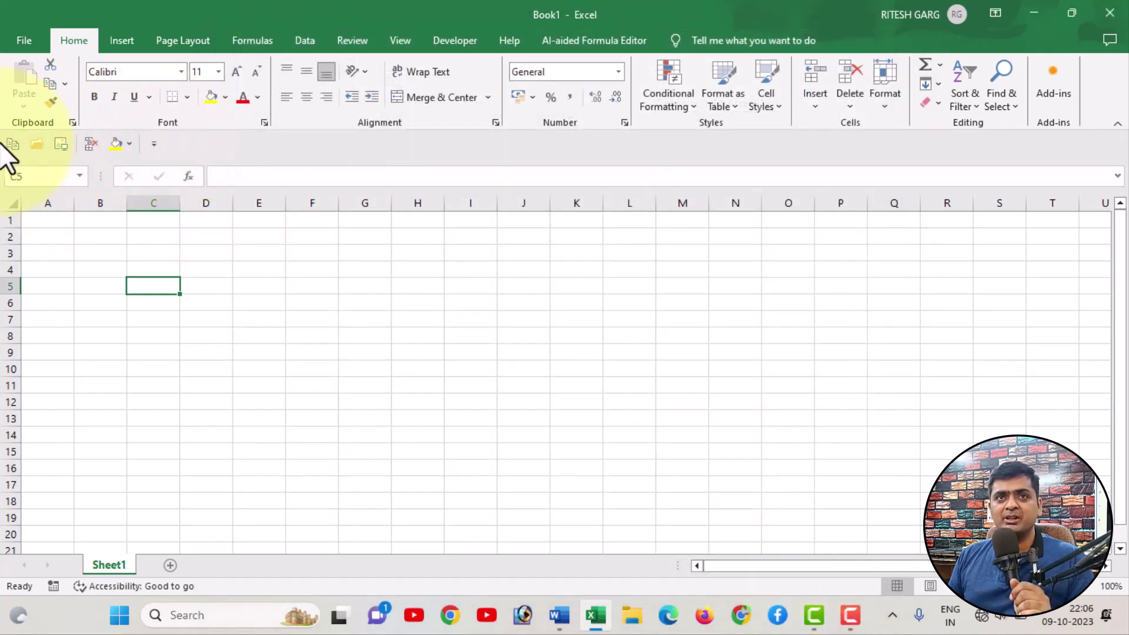
# Remove the Fill Color button from the Quick Access Toolbar.
pyautogui.rightClick(109, 150)
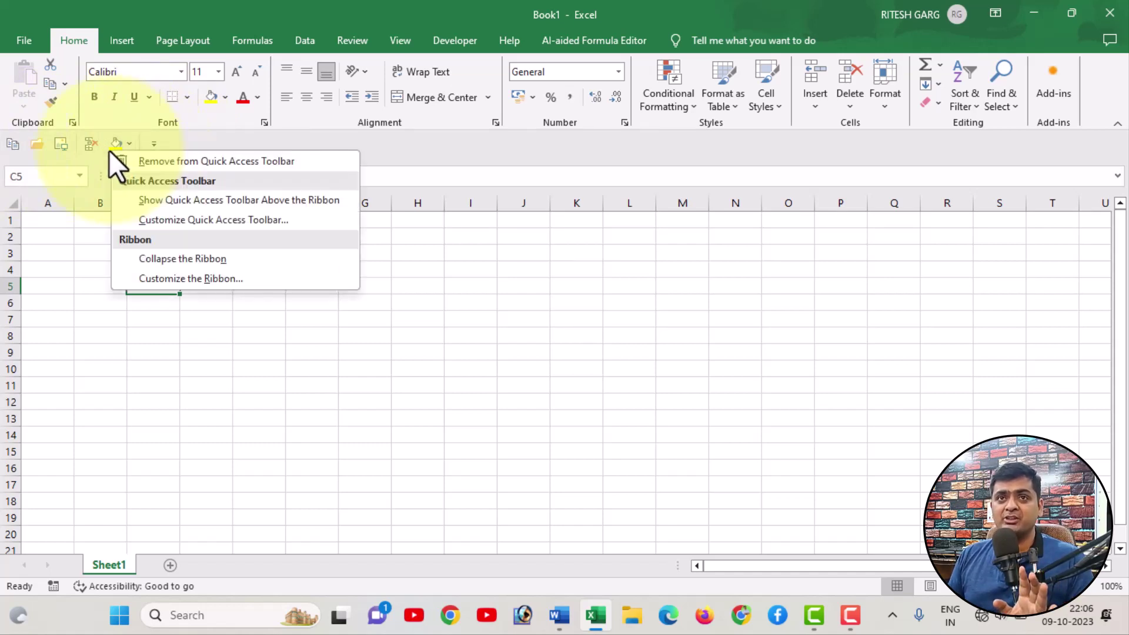
pyautogui.click(153, 161)
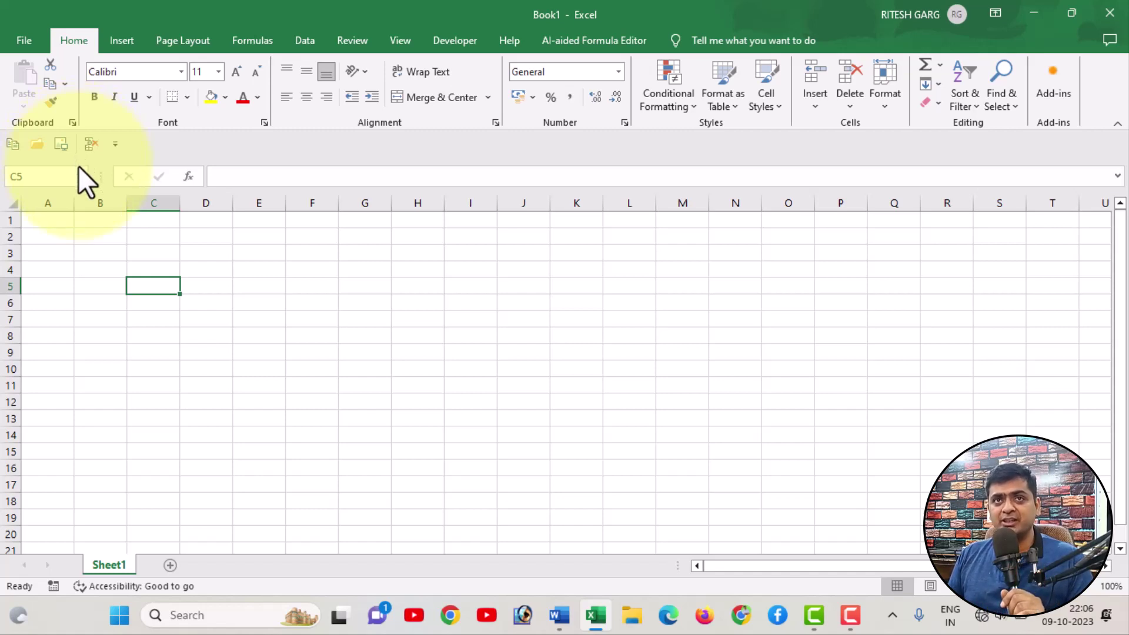
# Turn off 'Show Quick Access Toolbar below the Ribbon' so the toolbar moves above the ribbon.
pyautogui.rightClick(141, 144)
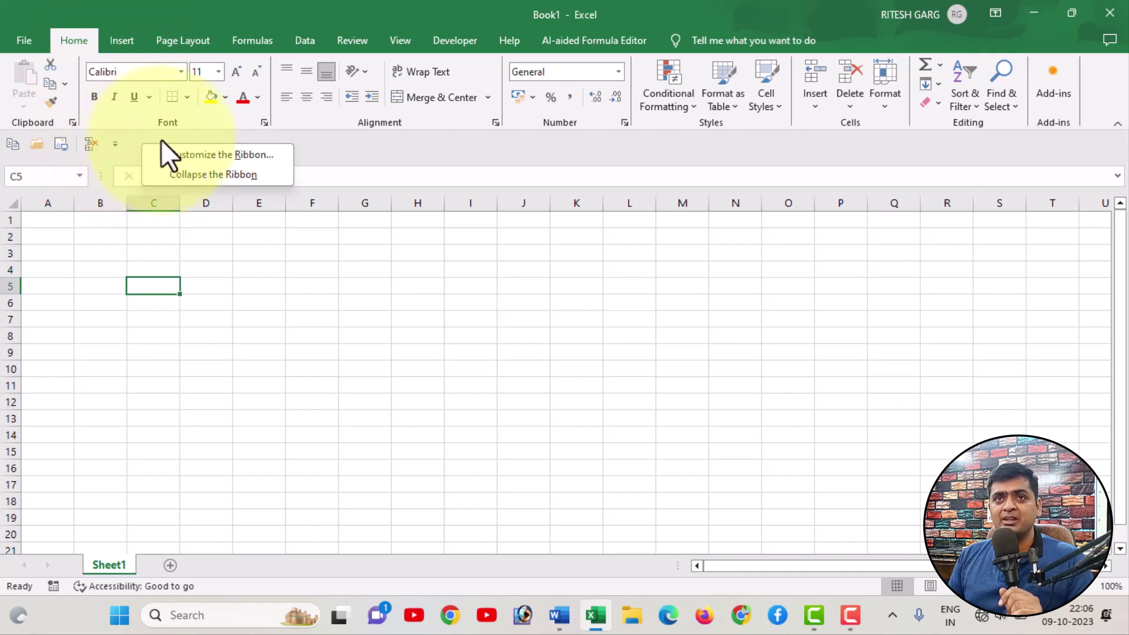
pyautogui.click(180, 155)
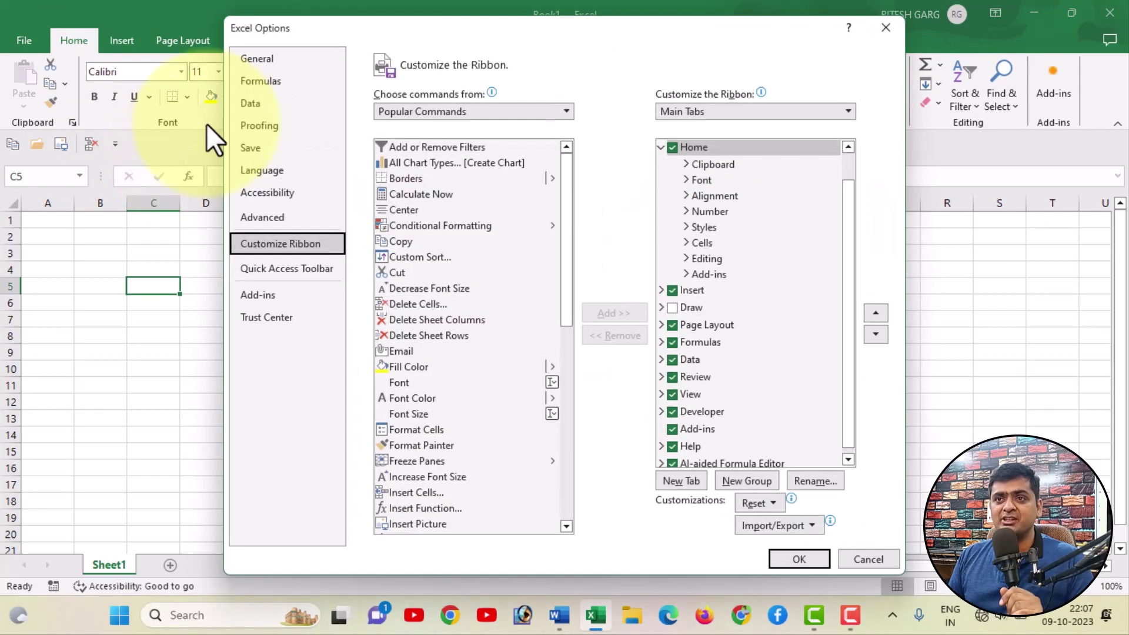
pyautogui.click(307, 271)
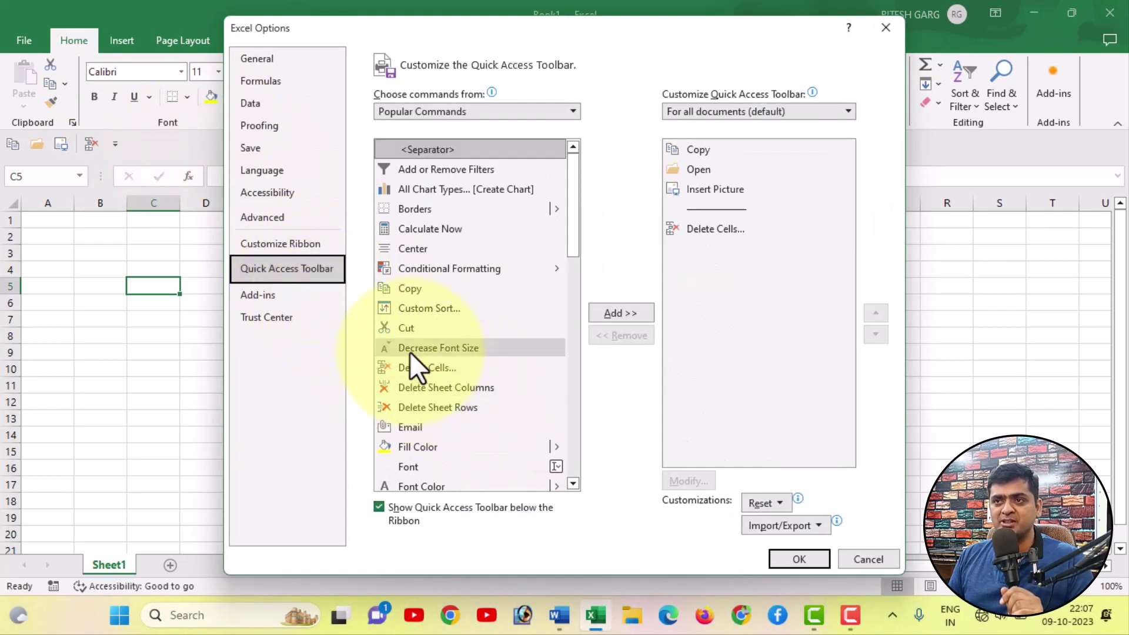
pyautogui.click(380, 507)
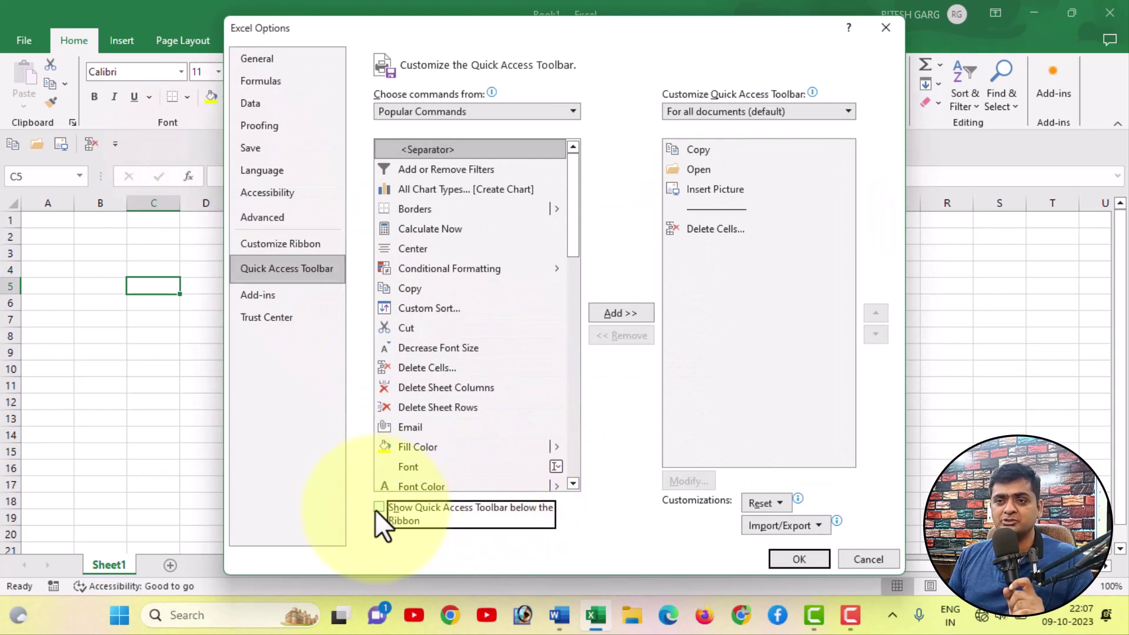
pyautogui.click(816, 557)
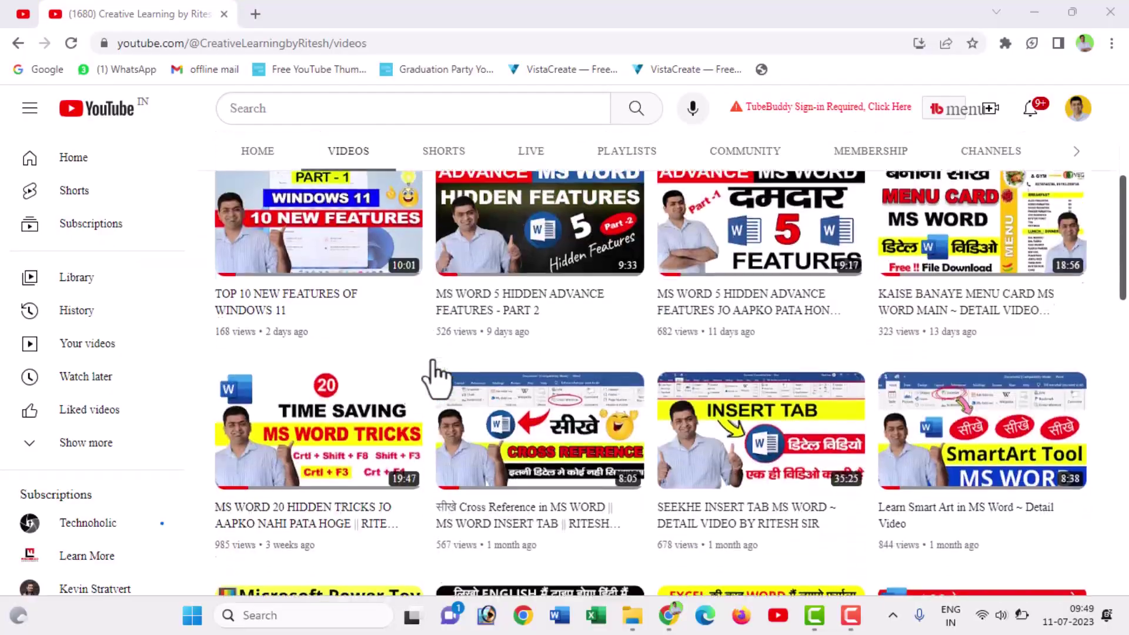
pyautogui.scroll(-6, 435, 376)
pyautogui.scroll(-3, 435, 377)
pyautogui.scroll(-3, 435, 376)
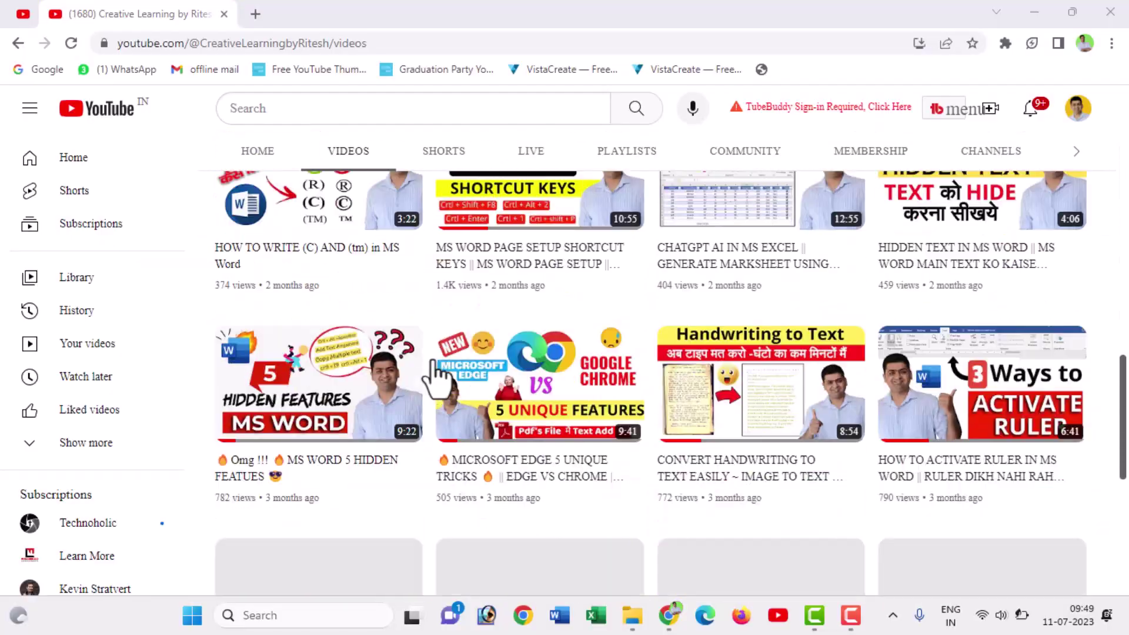
pyautogui.scroll(-3, 435, 377)
pyautogui.scroll(-3, 434, 368)
pyautogui.scroll(-2, 430, 353)
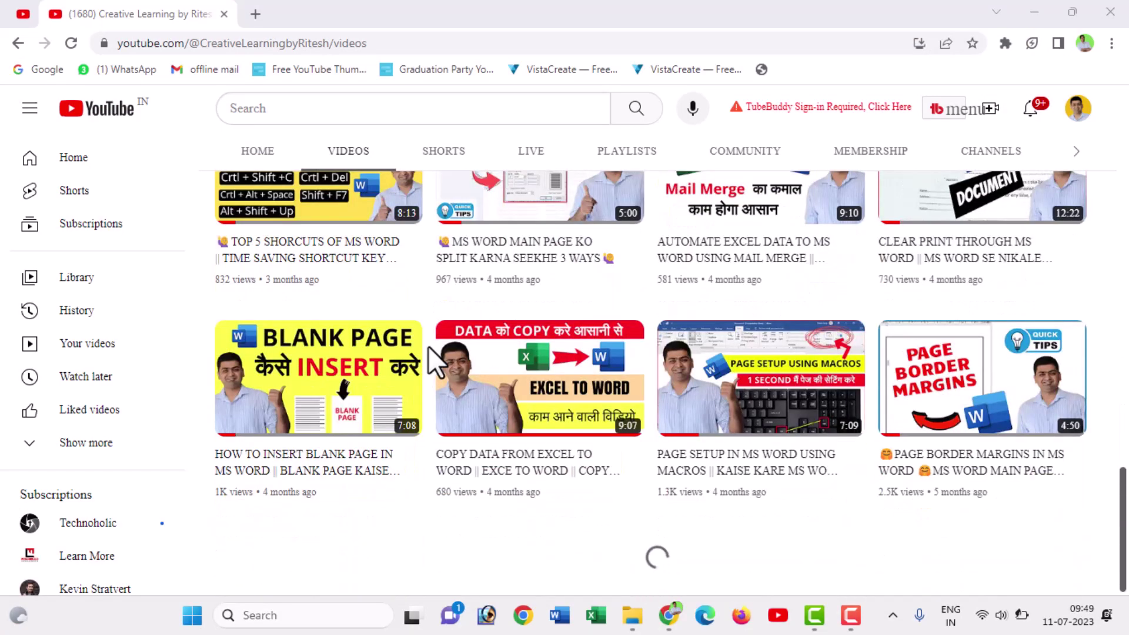
pyautogui.scroll(-3, 428, 347)
pyautogui.scroll(-3, 427, 347)
pyautogui.scroll(-3, 428, 347)
pyautogui.scroll(6, 427, 347)
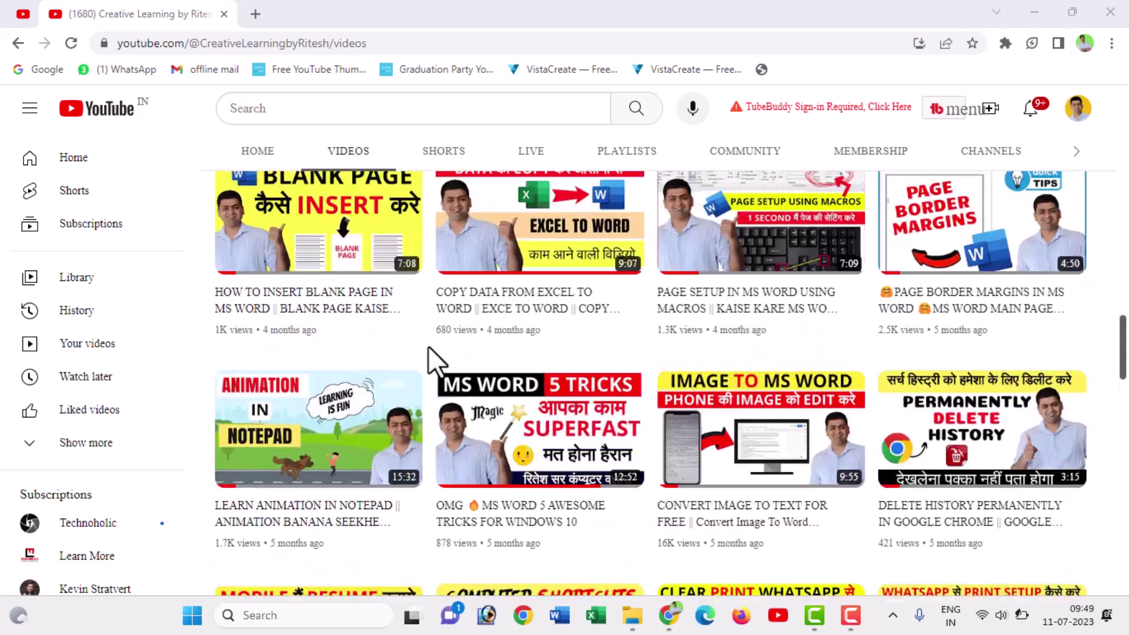
pyautogui.scroll(3, 428, 347)
pyautogui.scroll(3, 428, 346)
pyautogui.scroll(3, 428, 346)
pyautogui.scroll(4, 427, 345)
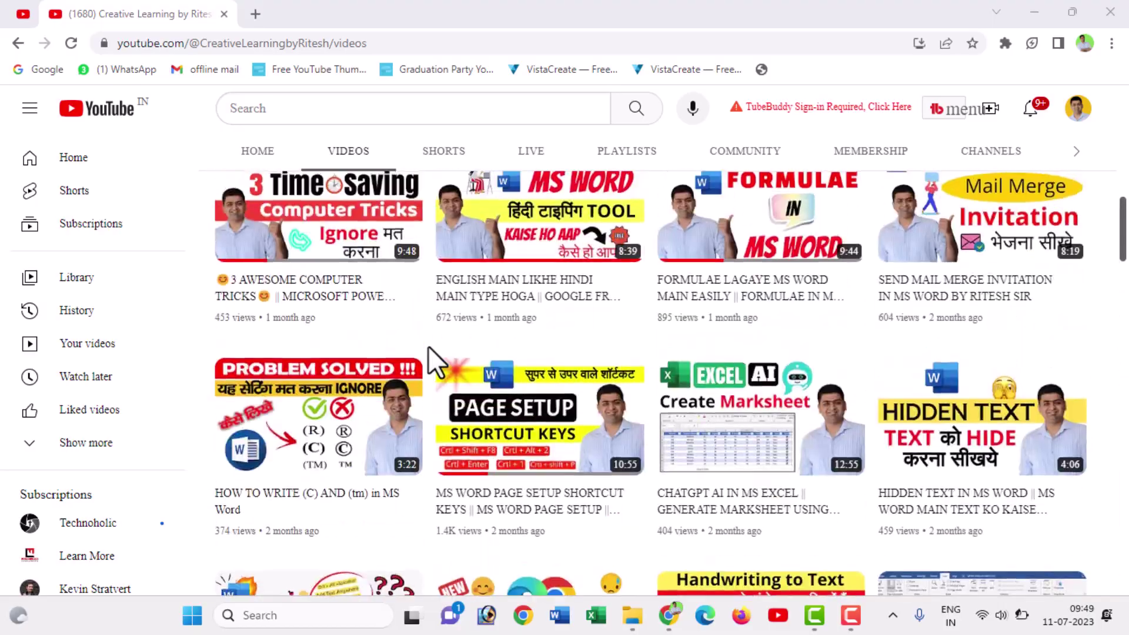
pyautogui.scroll(3, 428, 346)
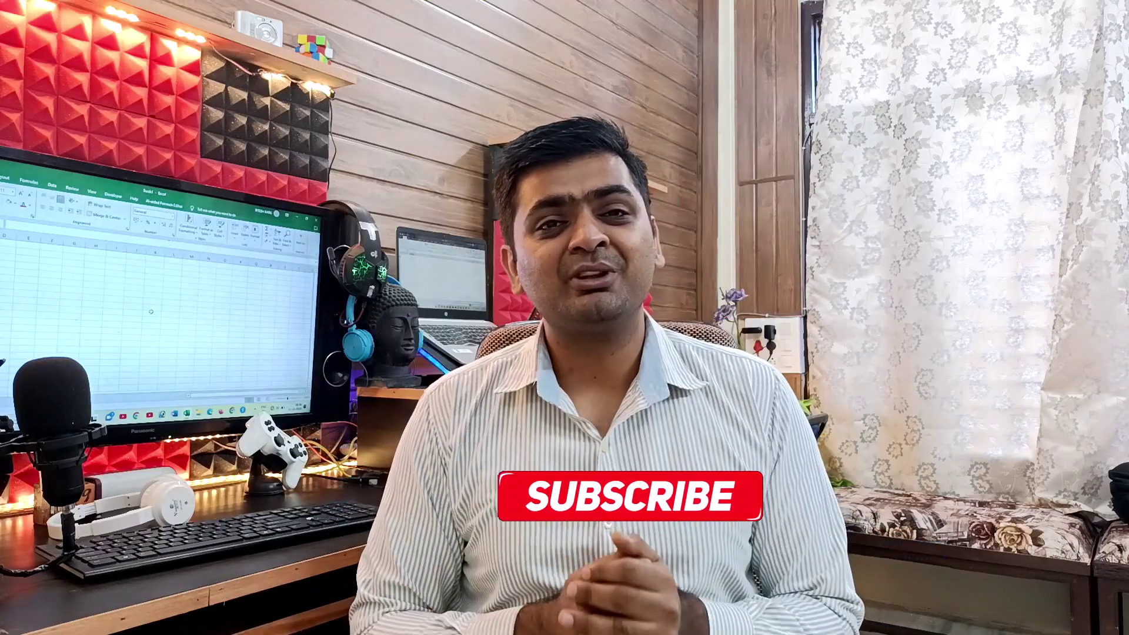